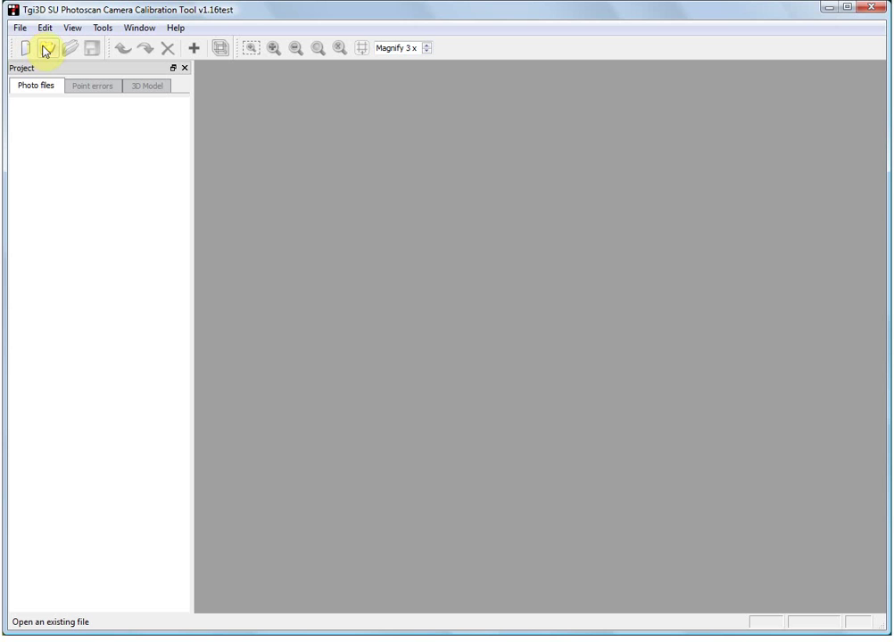
Step: Load binalar.prj from the binalax folder, bringing in the 14 gymnasium photos SDIM7801–SDIM7814
click(47, 51)
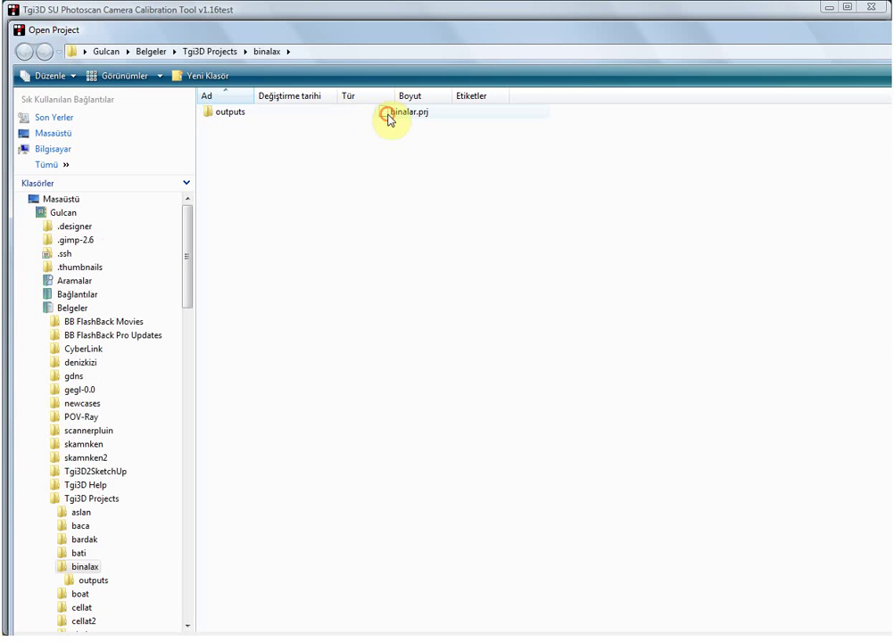
click(389, 117)
double_click(389, 117)
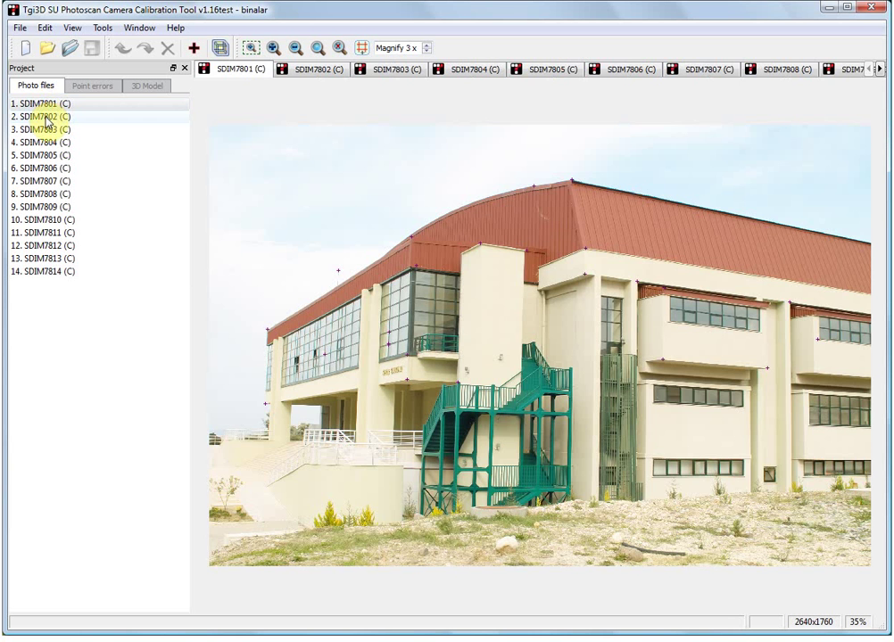
click(42, 117)
click(37, 130)
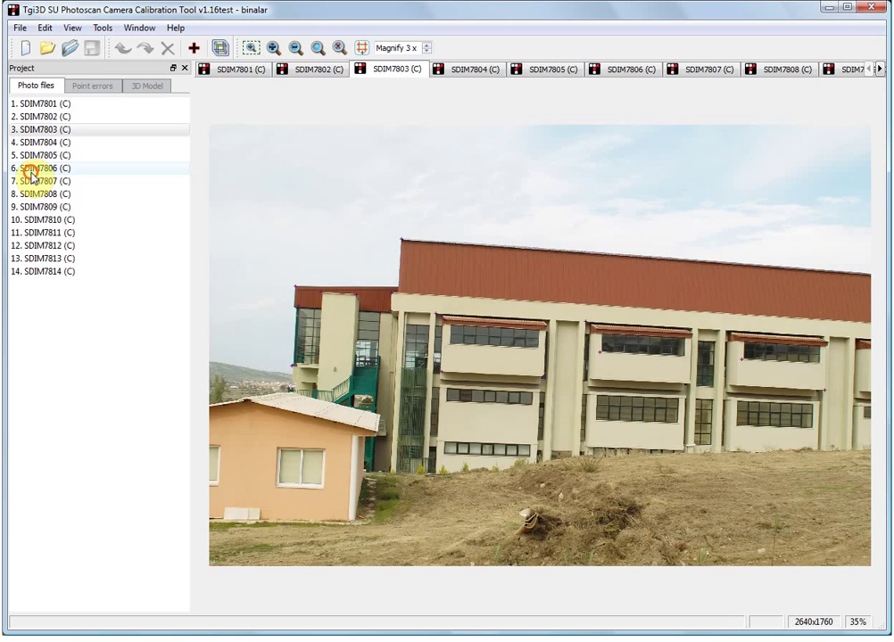
click(32, 167)
click(38, 206)
click(49, 233)
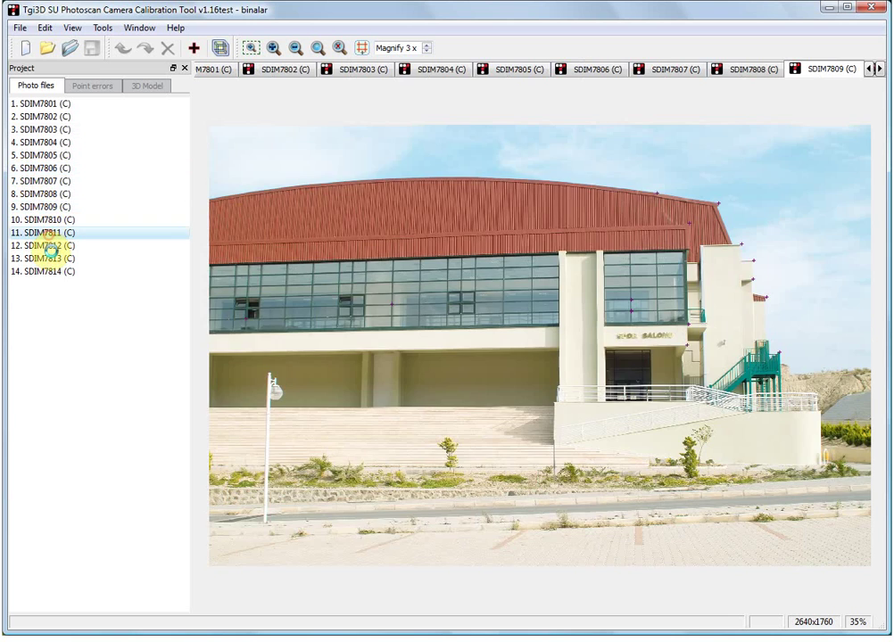
click(50, 258)
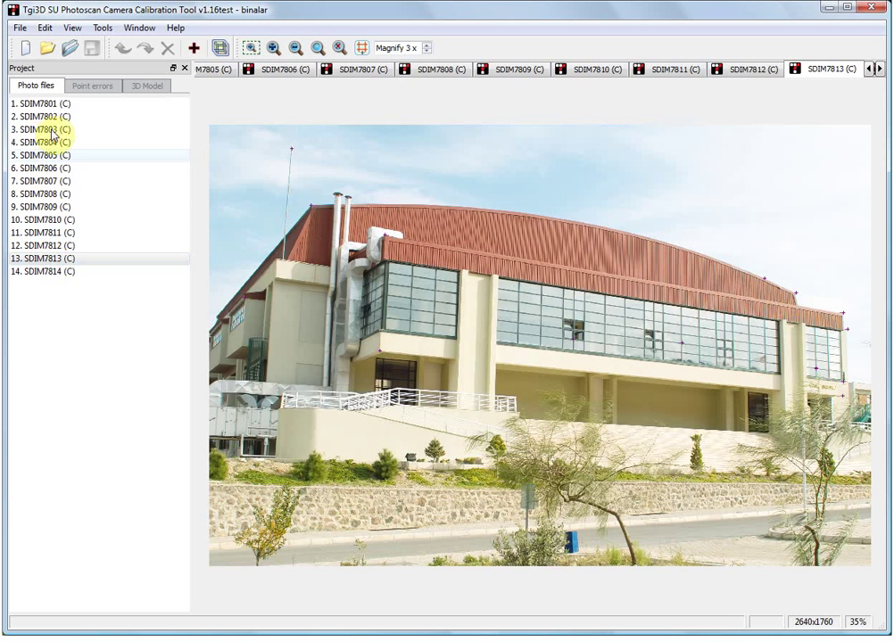
click(26, 103)
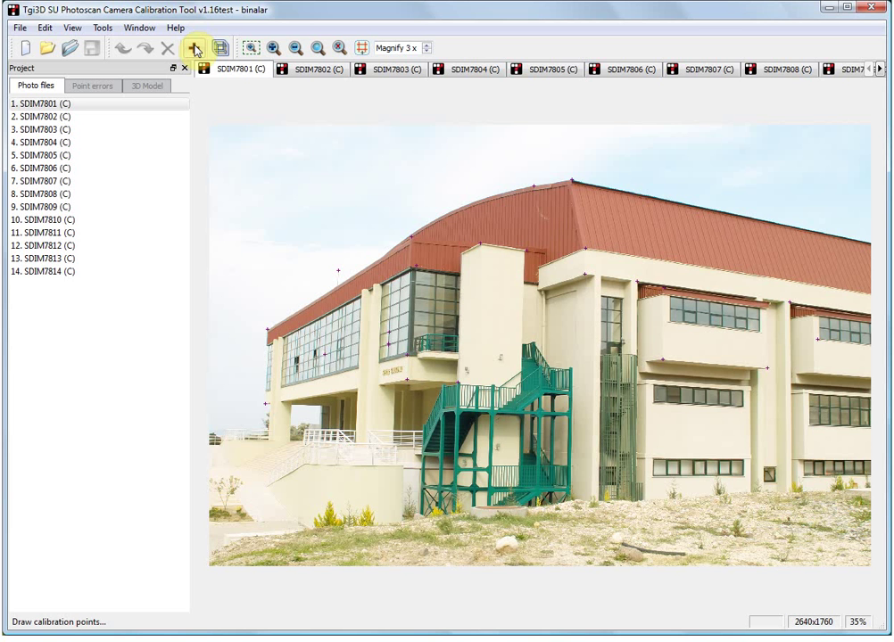
Step: Place a calibration point on the glazed bay corner in SDIM7801 and in SDIM7802
click(196, 49)
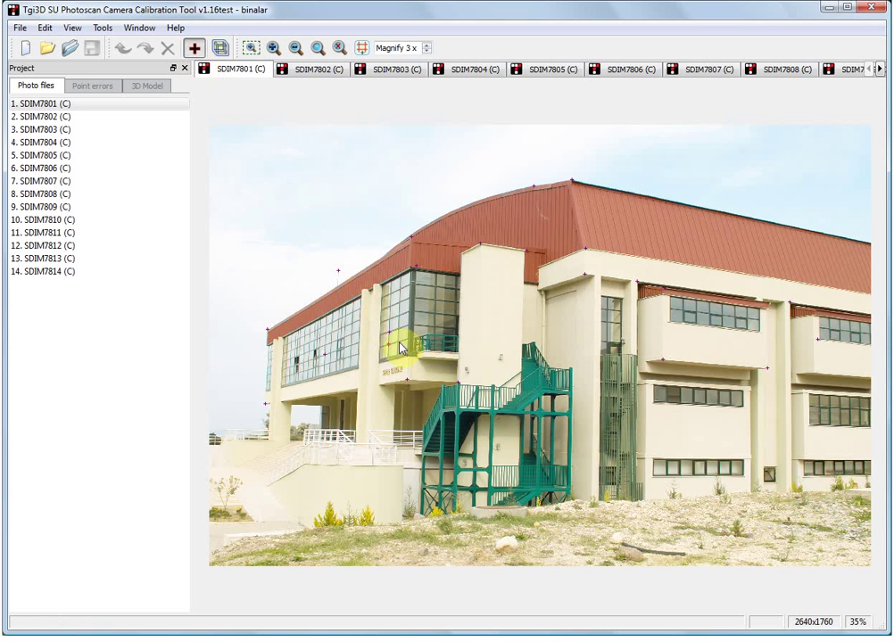
scroll(398, 348, up, 5)
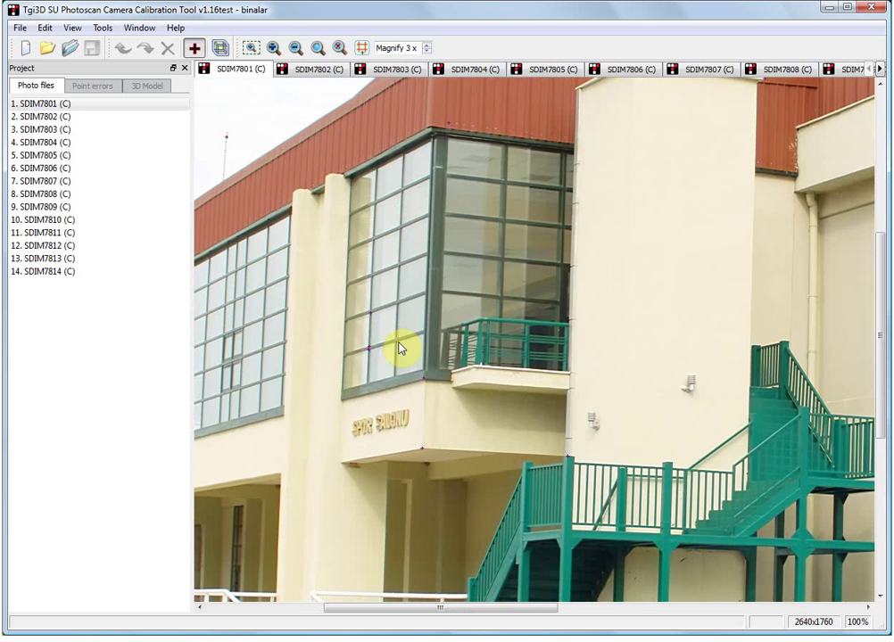
drag(399, 347, 394, 342)
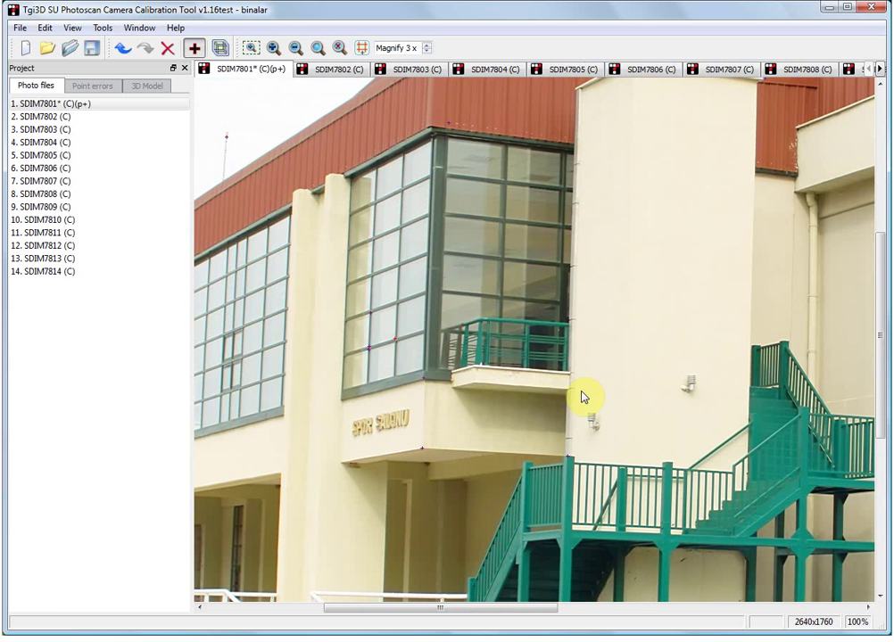
click(45, 117)
scroll(352, 338, up, 1)
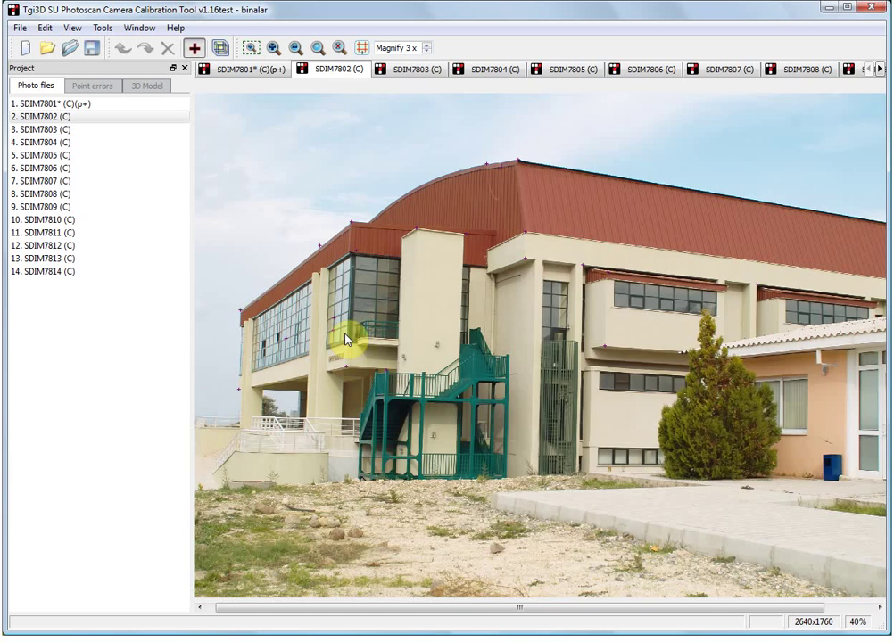
scroll(345, 339, up, 4)
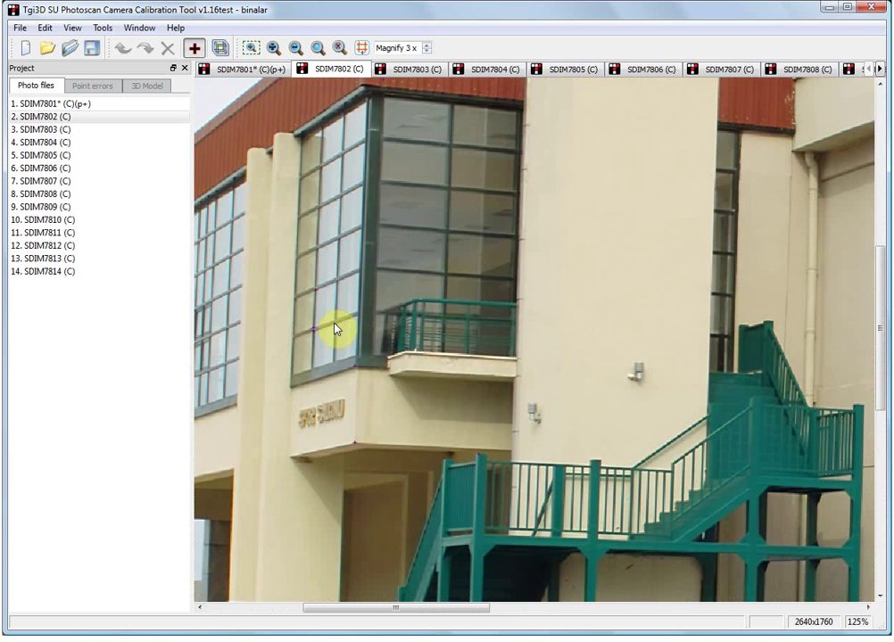
drag(336, 329, 332, 322)
Step: Match the two new points into a single calibration point across both photos
key(m)
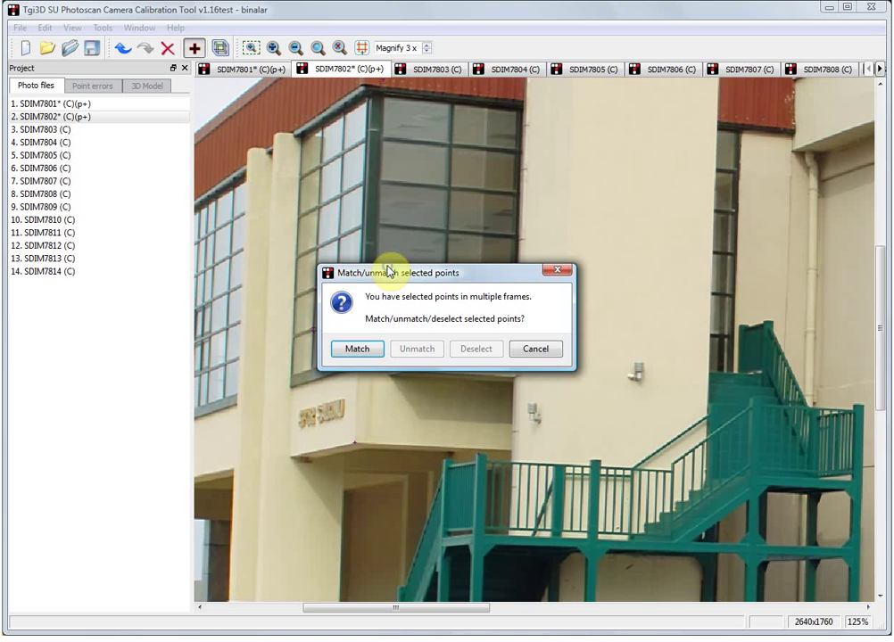
click(377, 348)
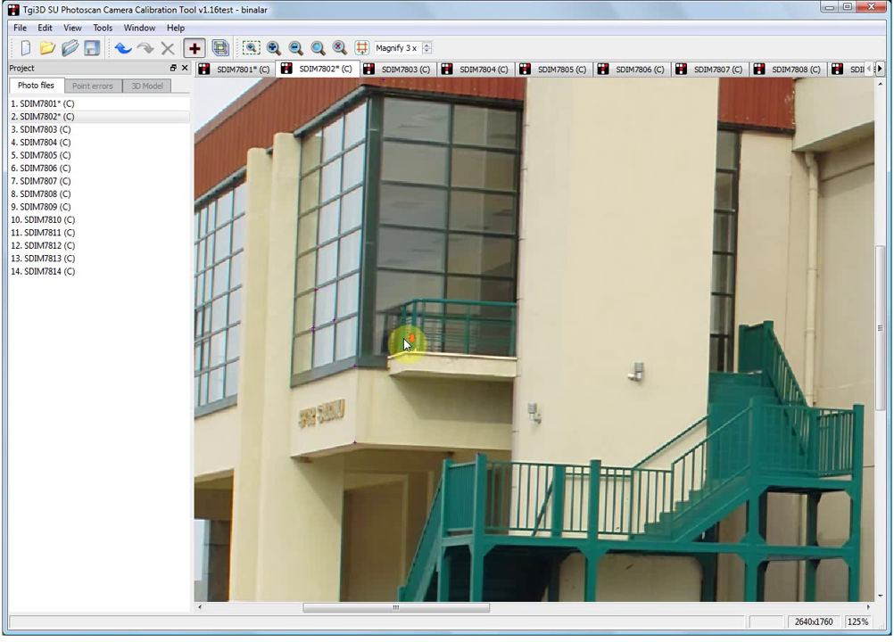
scroll(406, 344, down, 2)
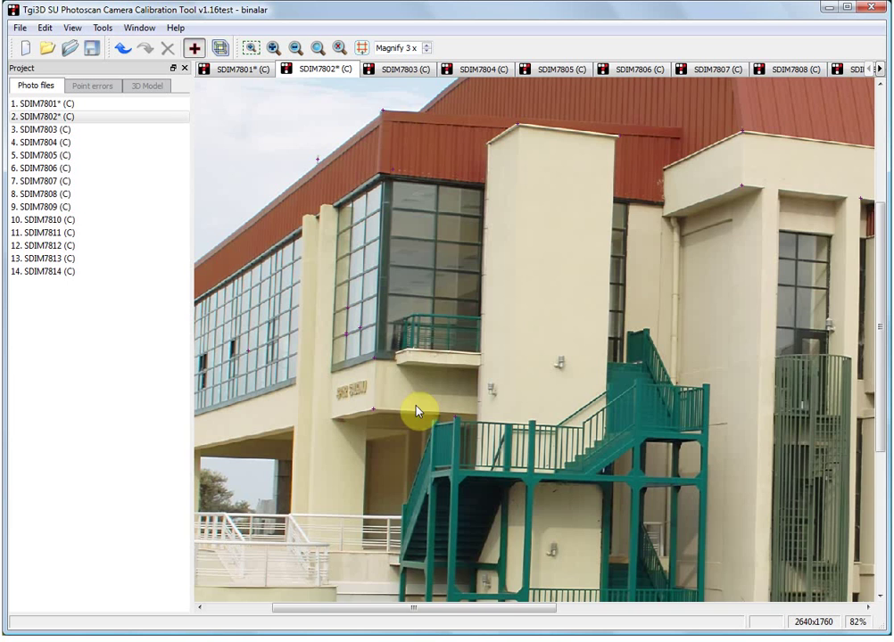
scroll(379, 414, up, 1)
scroll(319, 192, up, 3)
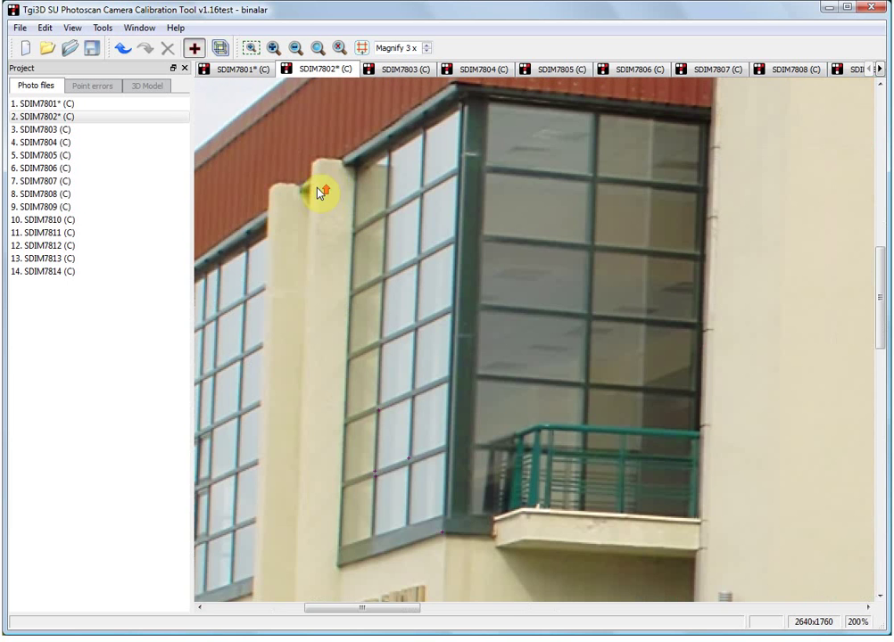
scroll(397, 316, down, 3)
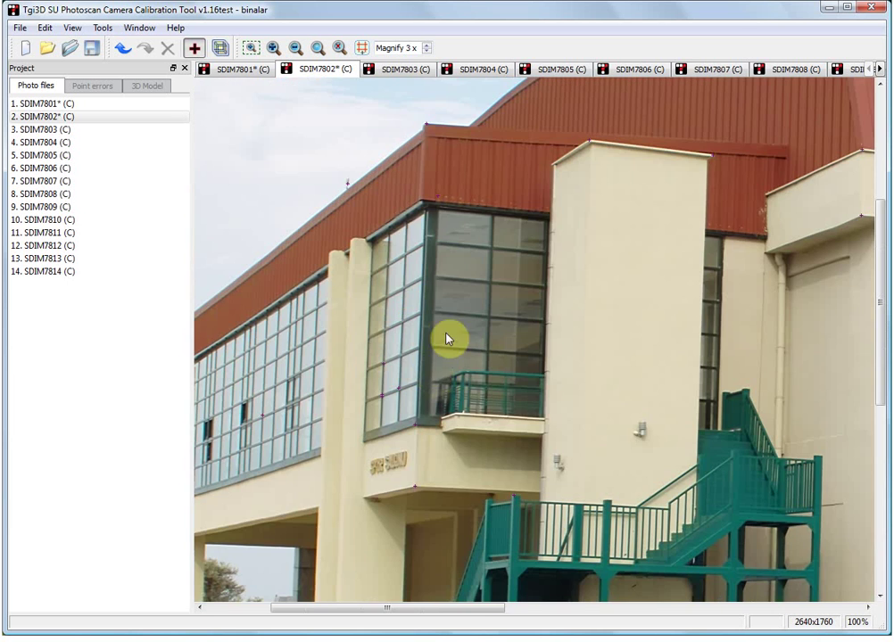
scroll(437, 145, up, 4)
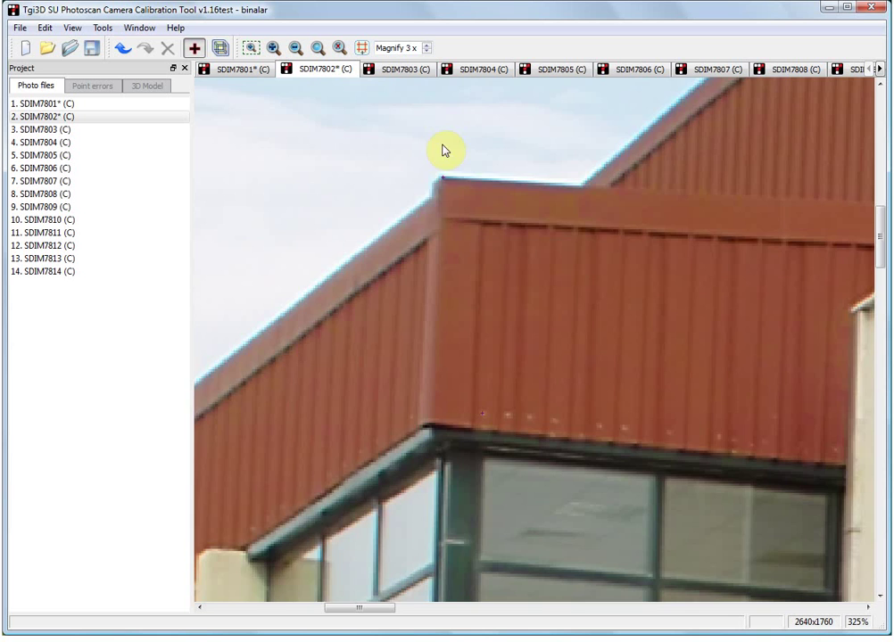
scroll(377, 186, down, 1)
scroll(402, 191, down, 2)
scroll(532, 184, up, 3)
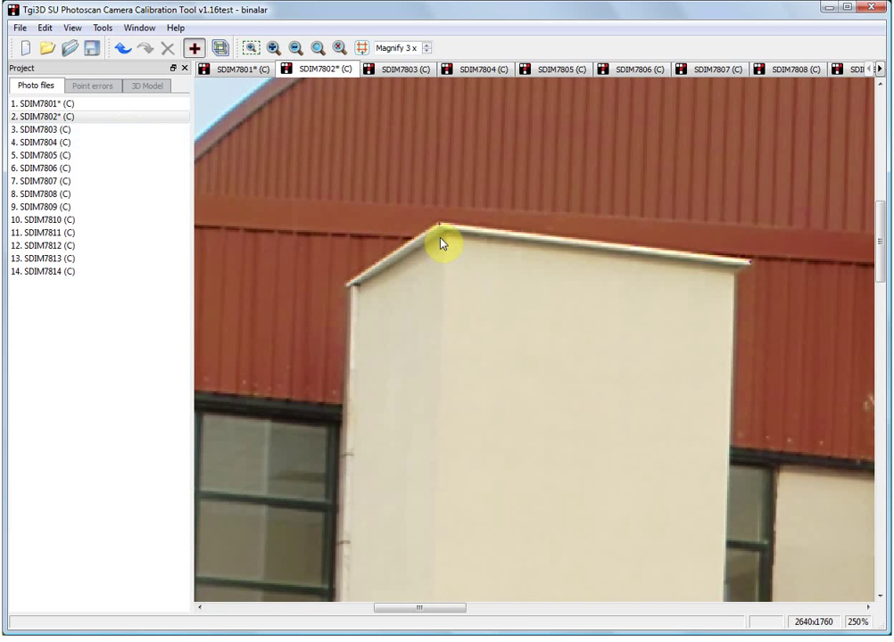
Step: Zoom to point 2 and inspect it in SDIM7803, 7805–7807, 7809, 7812 and 7813
click(248, 86)
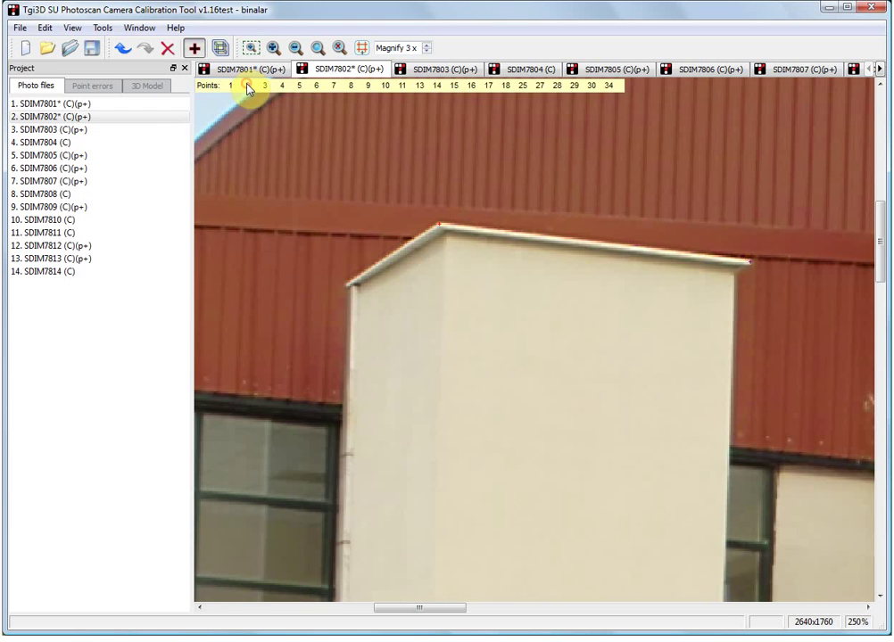
click(90, 130)
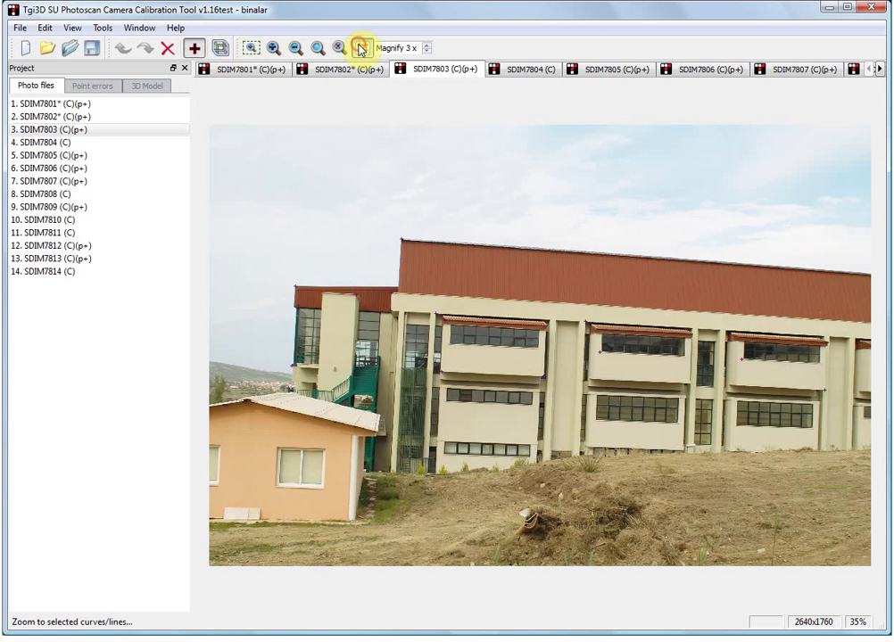
click(361, 49)
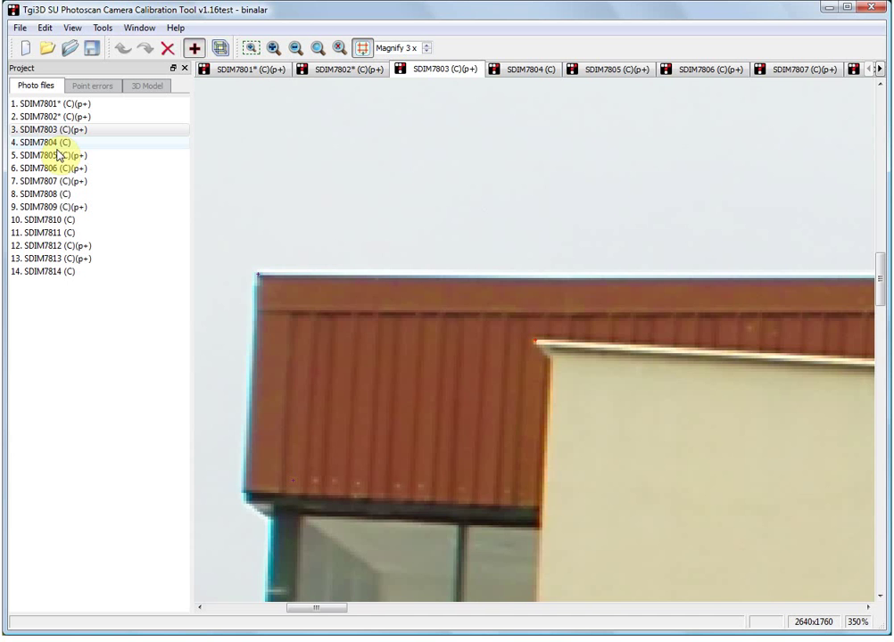
click(59, 155)
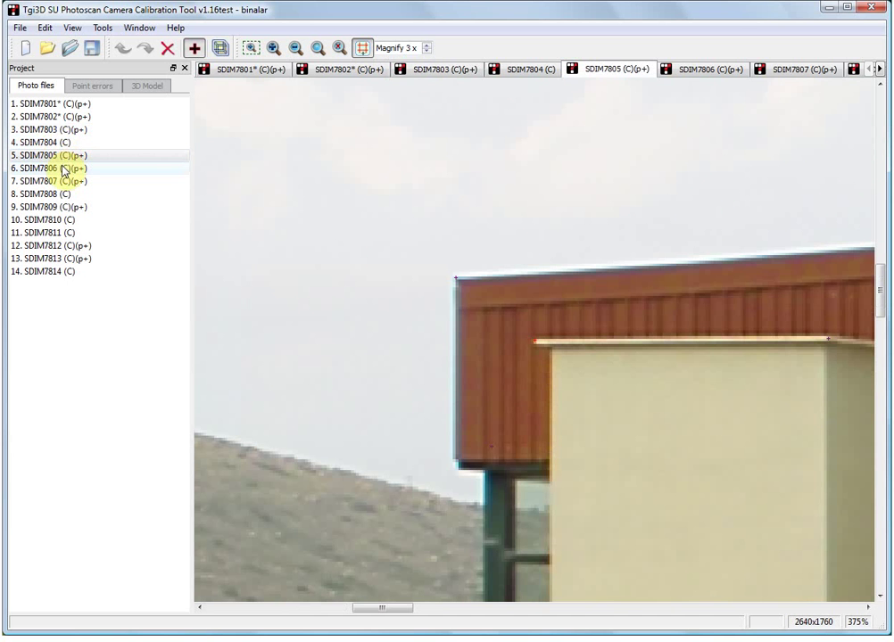
click(63, 170)
click(61, 183)
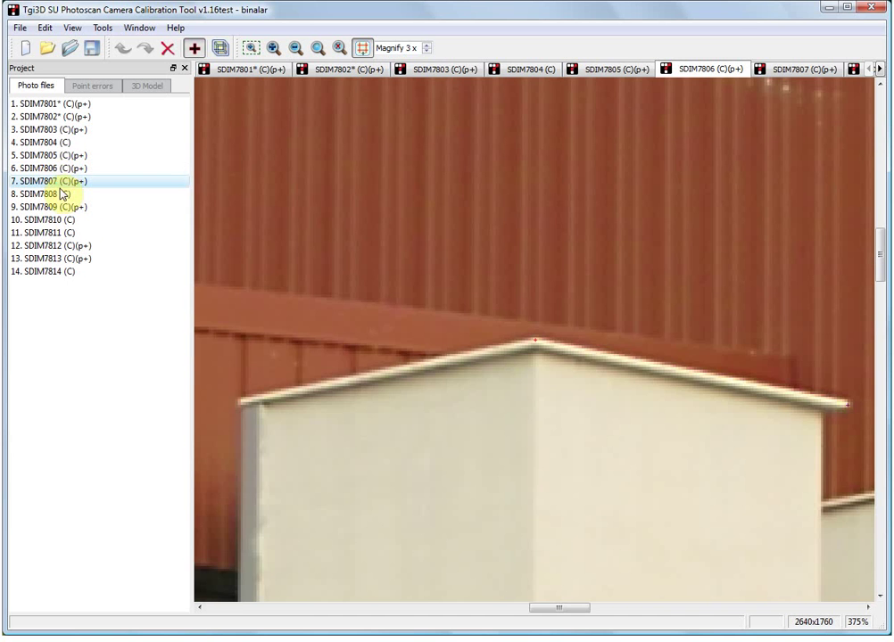
click(65, 208)
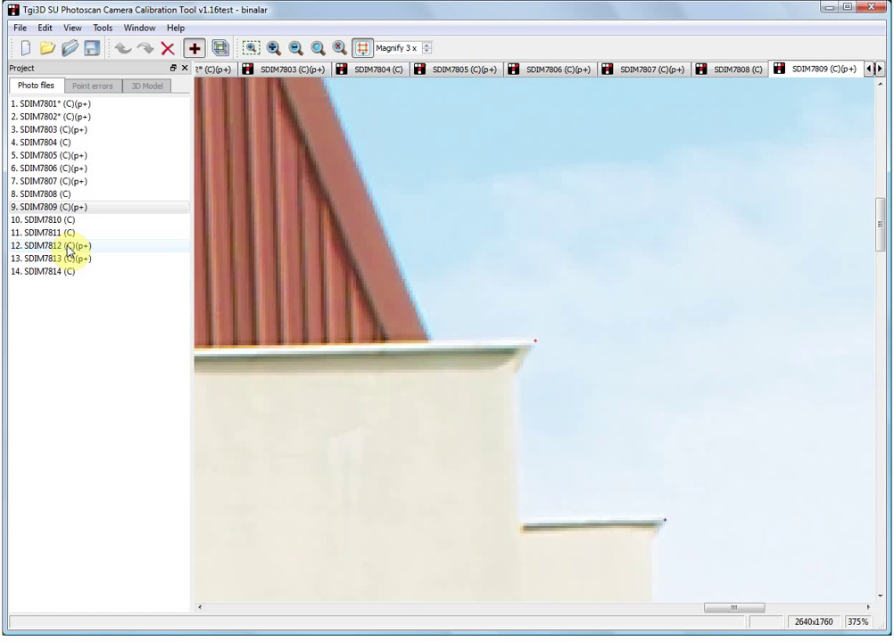
click(68, 247)
click(70, 259)
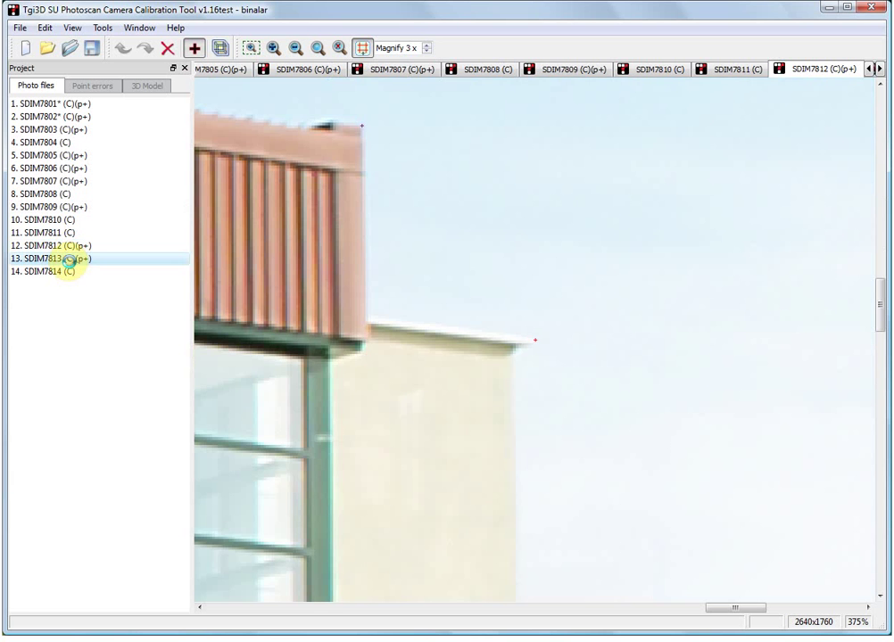
Step: Rerun camera calibration, confirm point errors peak at 0.86 pixels, and return to Photo files
click(116, 28)
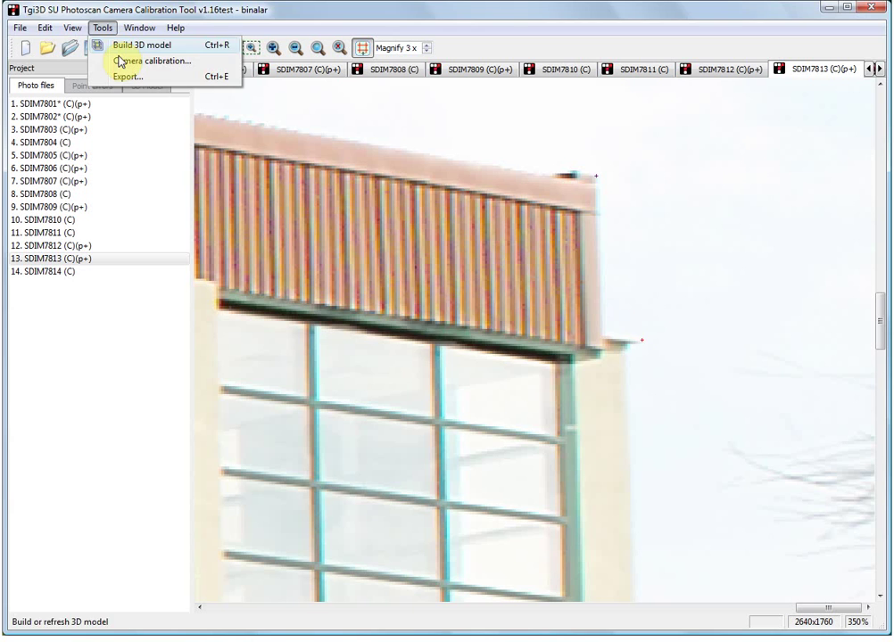
click(119, 60)
click(425, 365)
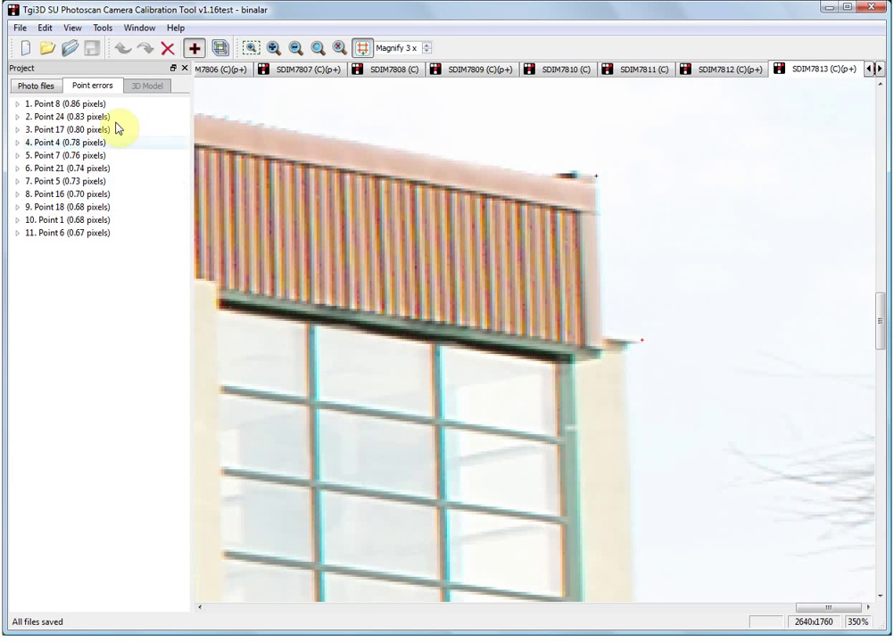
click(34, 87)
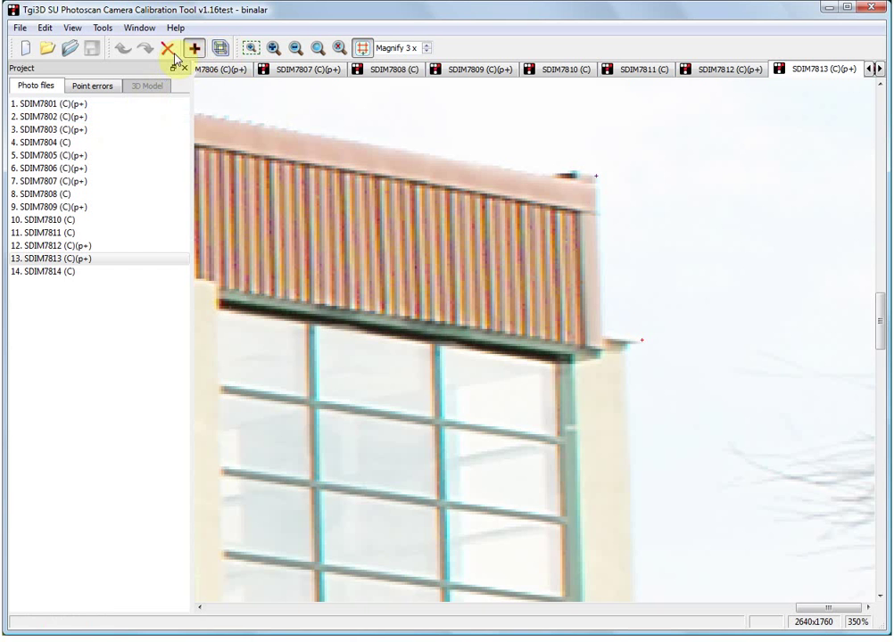
Step: Build the 3D model and measure the left roof edge from corner to where the curve begins
click(222, 49)
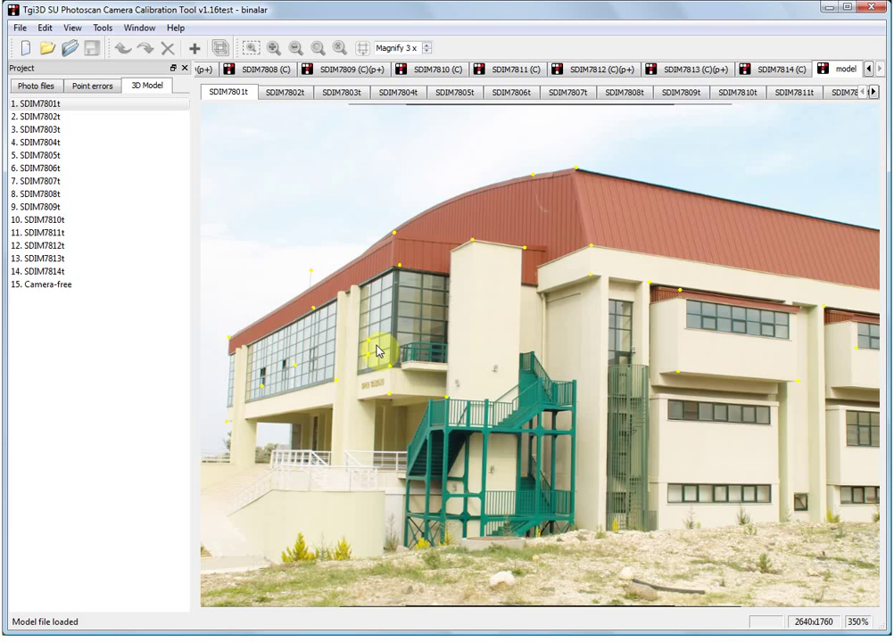
scroll(393, 374, up, 3)
scroll(395, 375, down, 3)
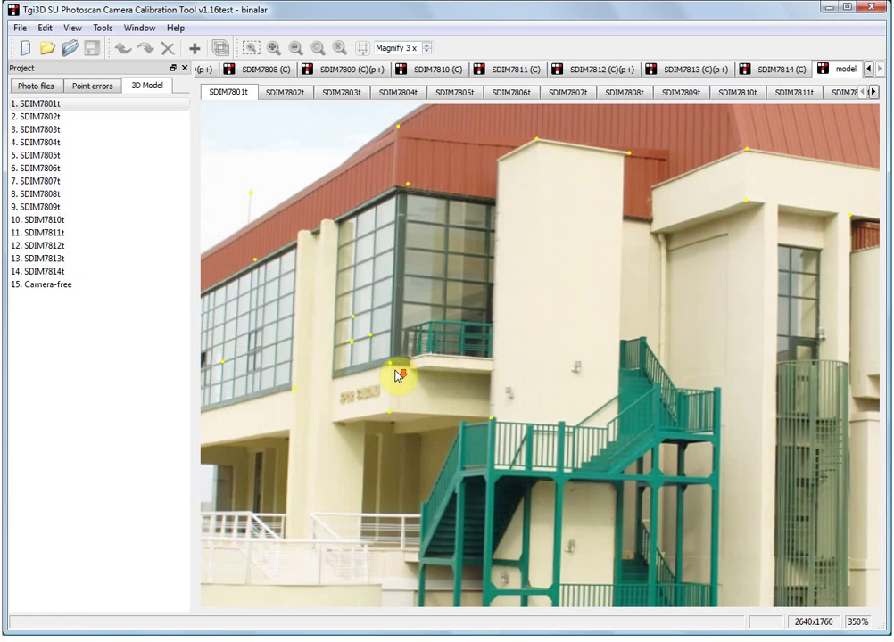
scroll(398, 375, down, 1)
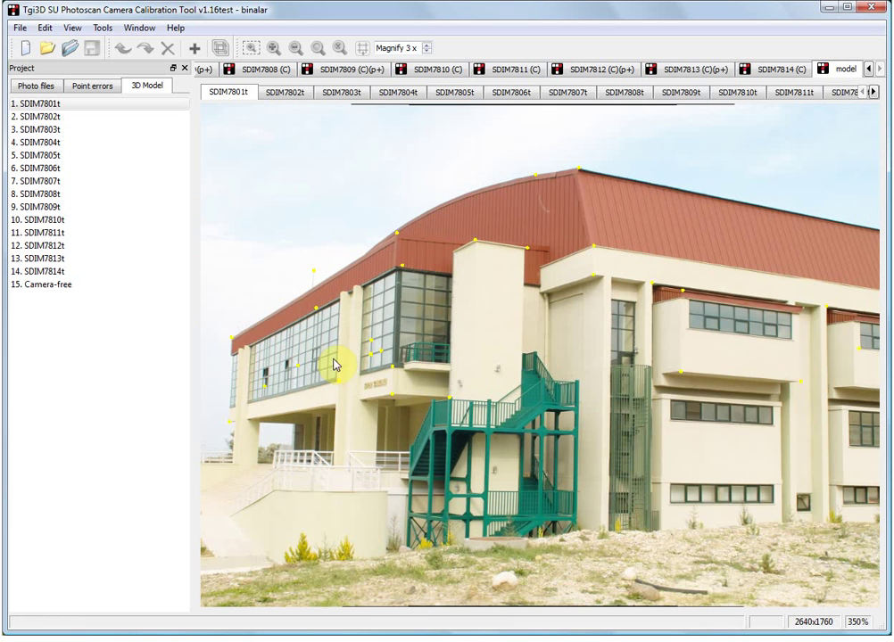
click(232, 338)
click(397, 234)
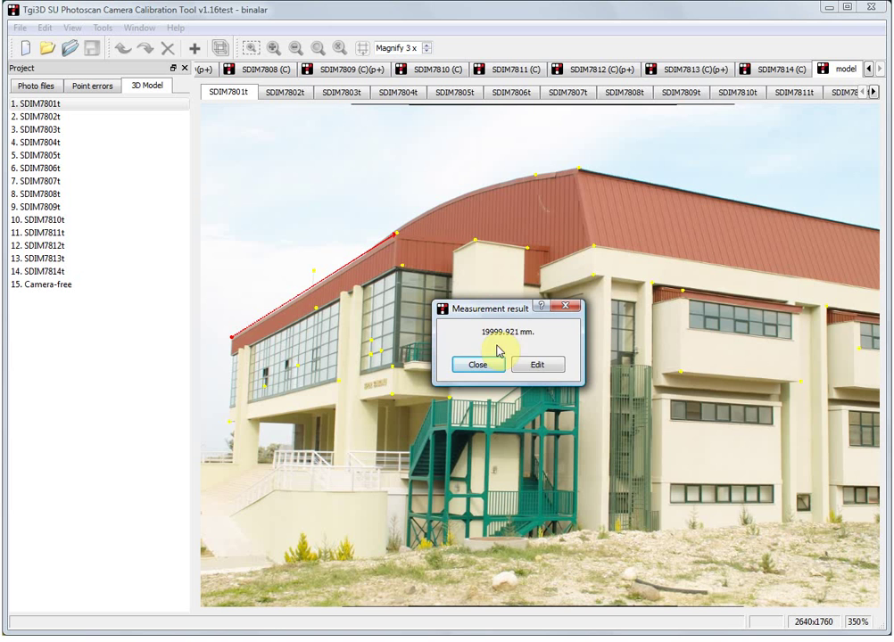
Step: Replace the 19999.921 mm roof measurement with 20 m and save it
click(535, 364)
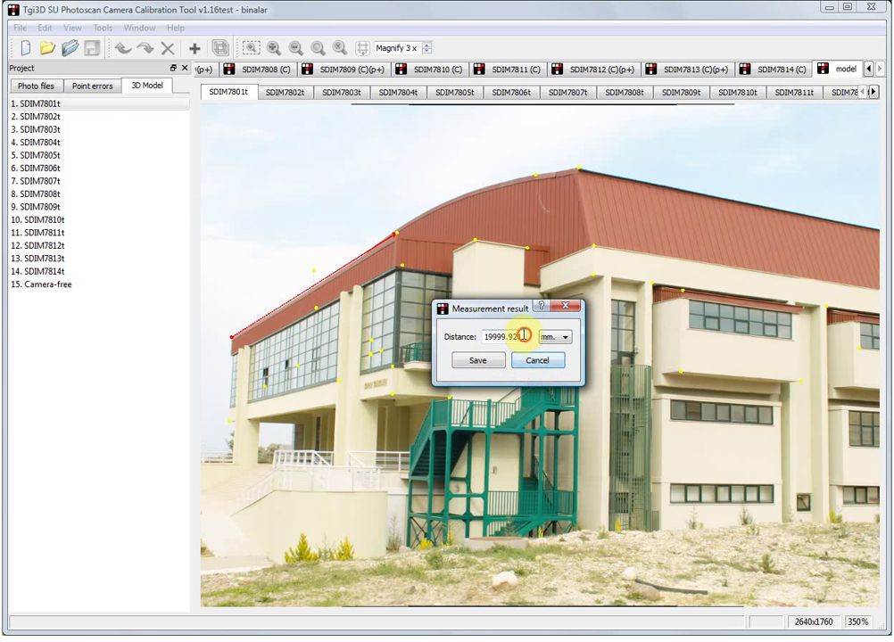
drag(525, 335, 459, 332)
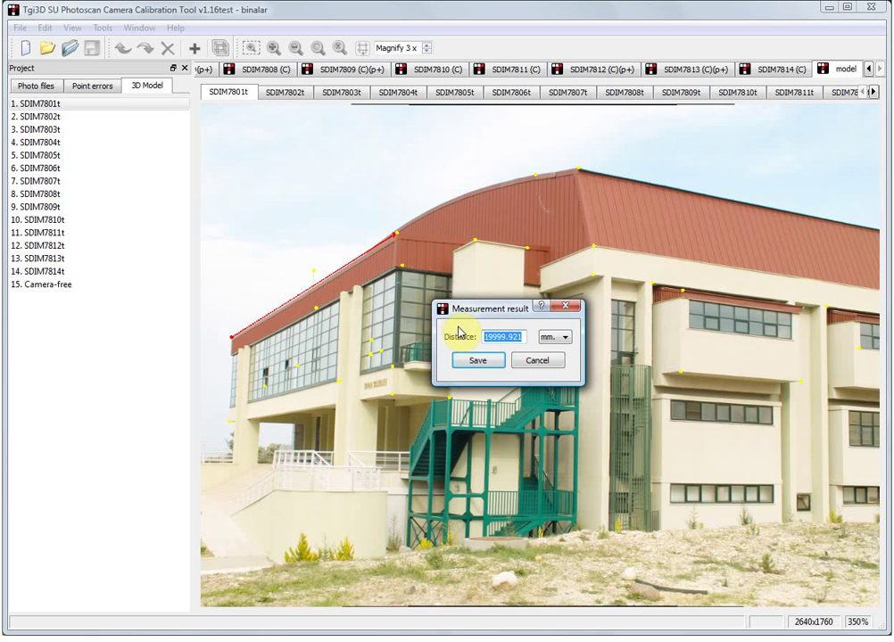
text(20)
click(564, 337)
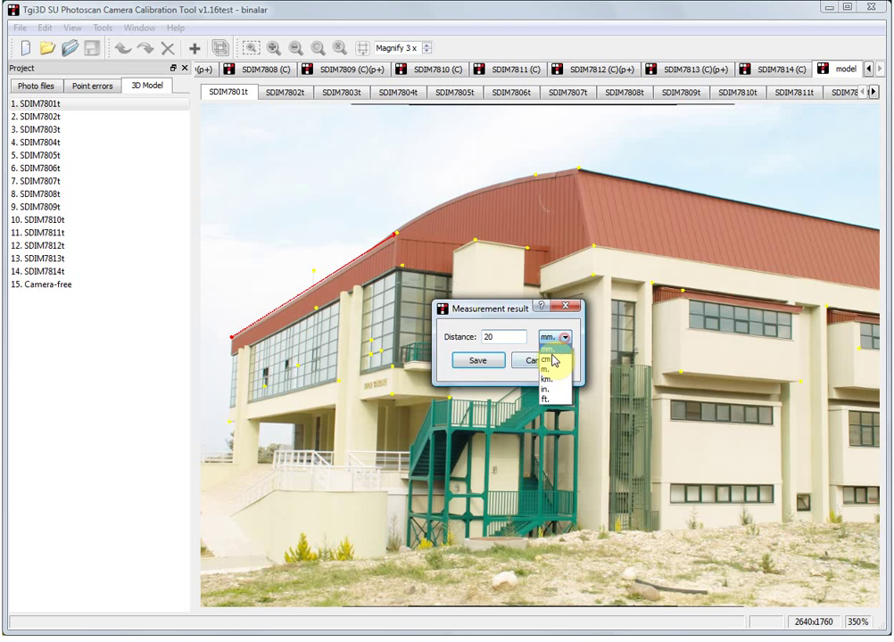
click(546, 368)
click(479, 360)
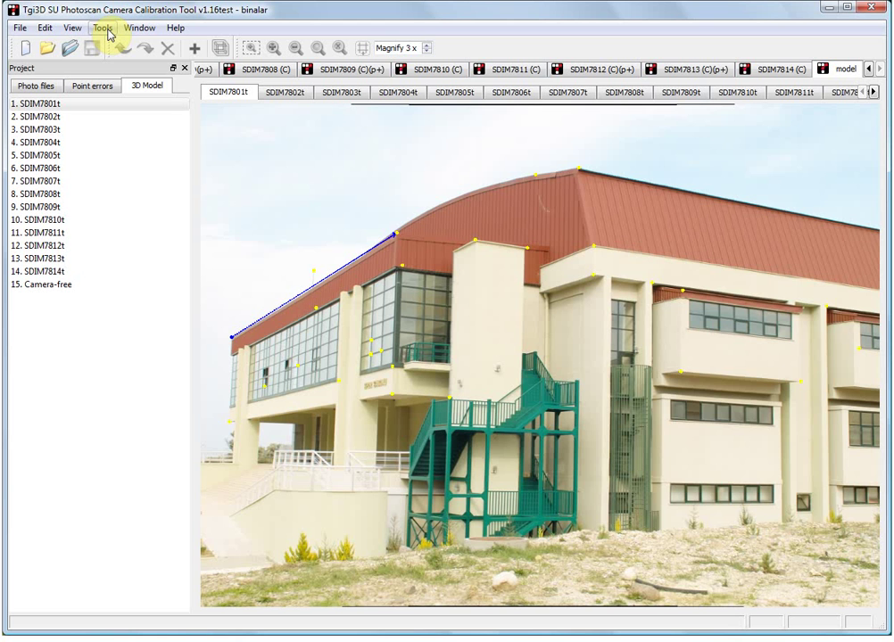
Step: Measure the window pane's width, reading 749.797 mm
scroll(385, 369, up, 3)
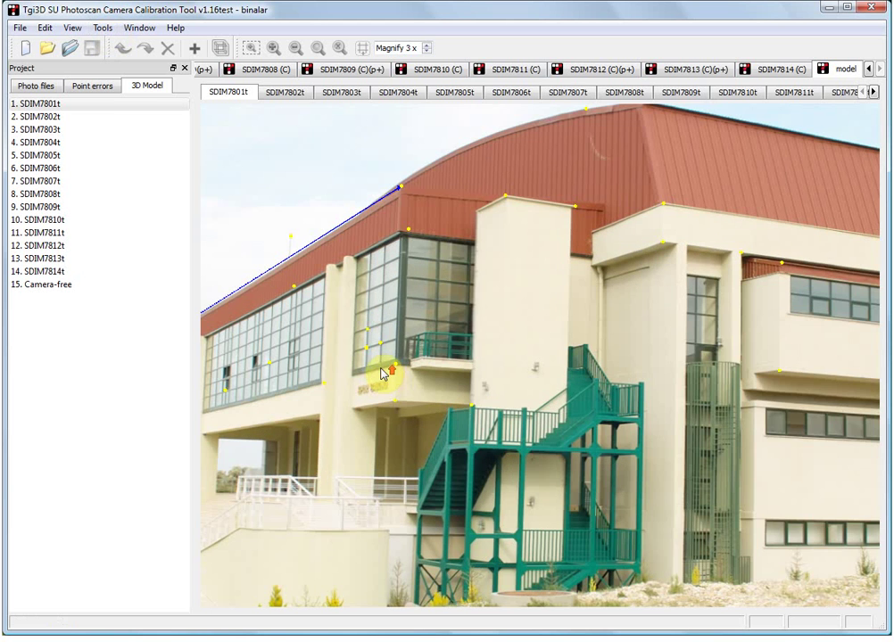
scroll(350, 348, up, 2)
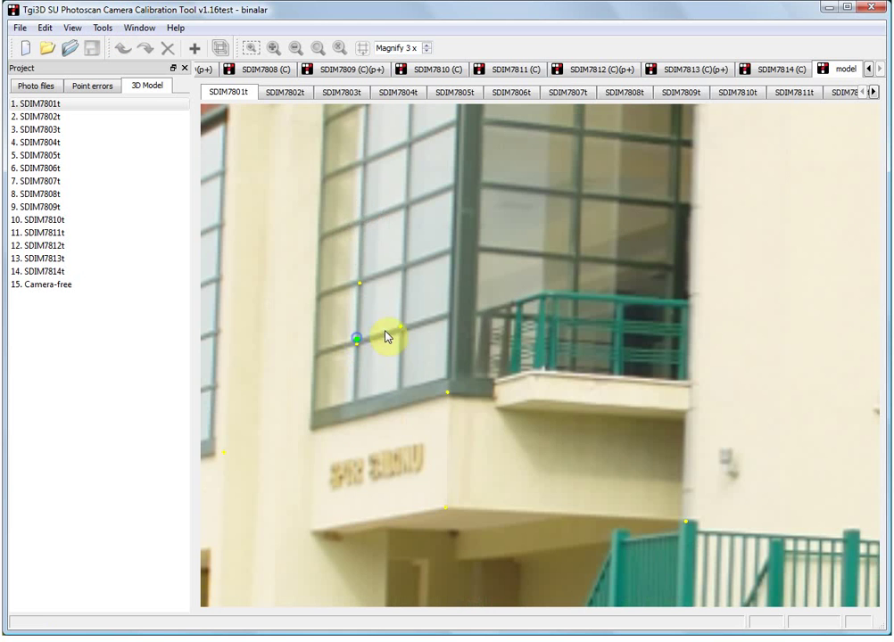
click(399, 328)
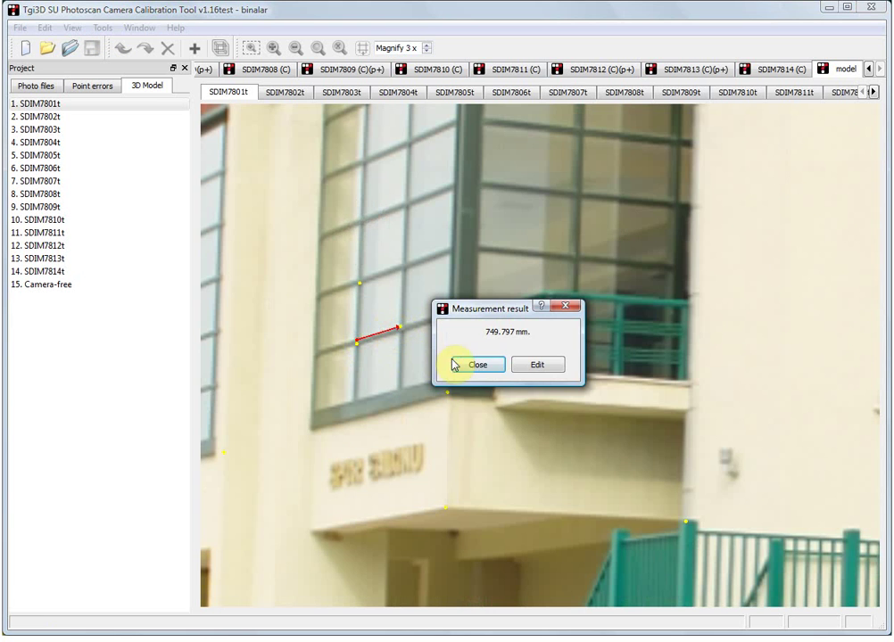
click(576, 309)
Step: Measure the window pane's height, reading 318.102 mm, then open the calibration tools
scroll(525, 379, down, 3)
scroll(433, 332, up, 1)
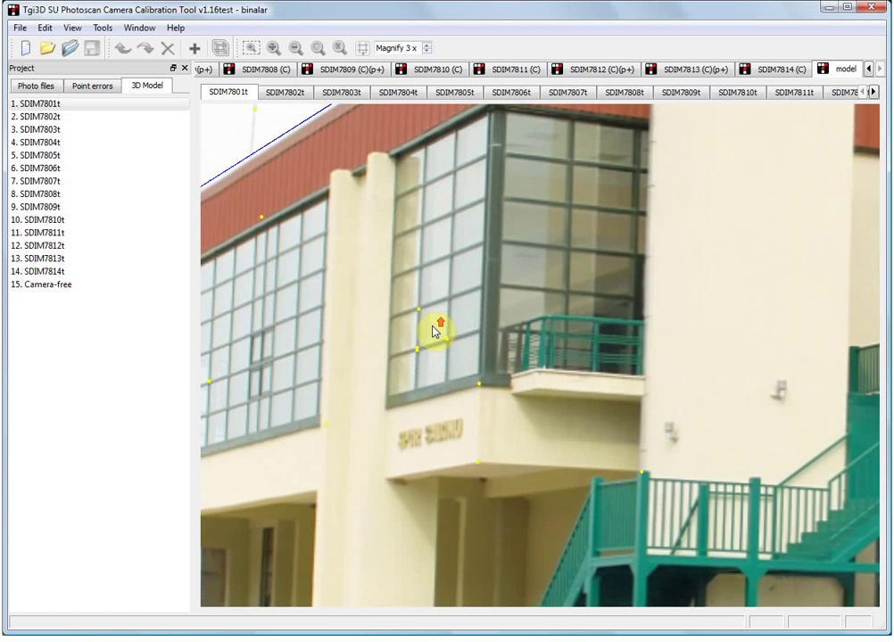
scroll(433, 332, up, 1)
click(410, 360)
click(413, 303)
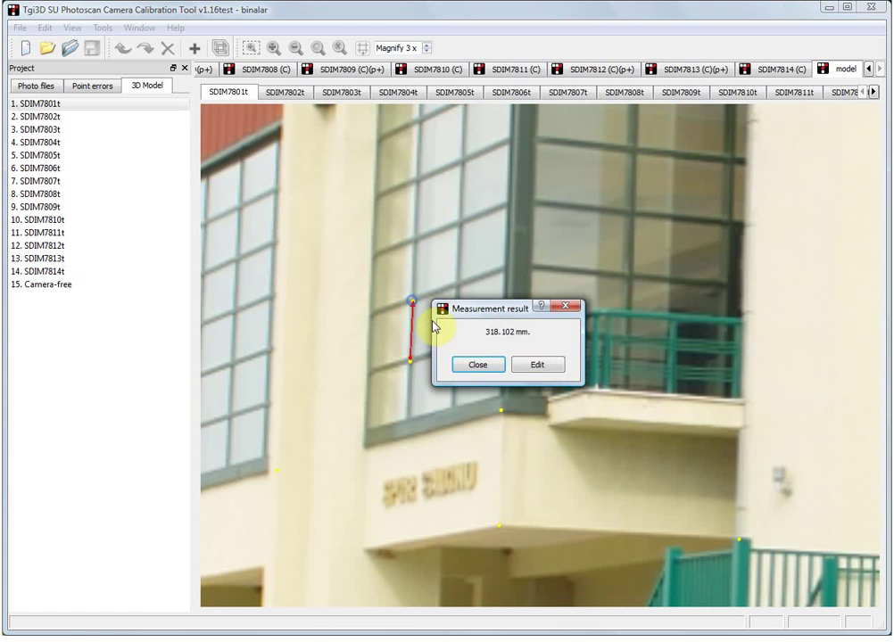
click(500, 369)
scroll(501, 370, down, 3)
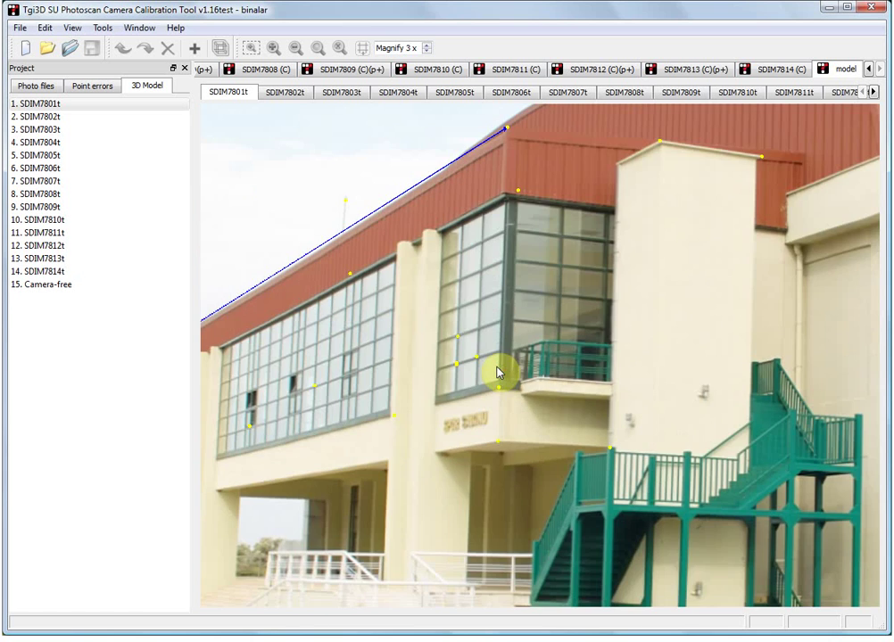
click(110, 27)
Step: Recalibrate with uncertainty information enabled; the pane width now reads 752.343 ± 30.4 mm
click(85, 59)
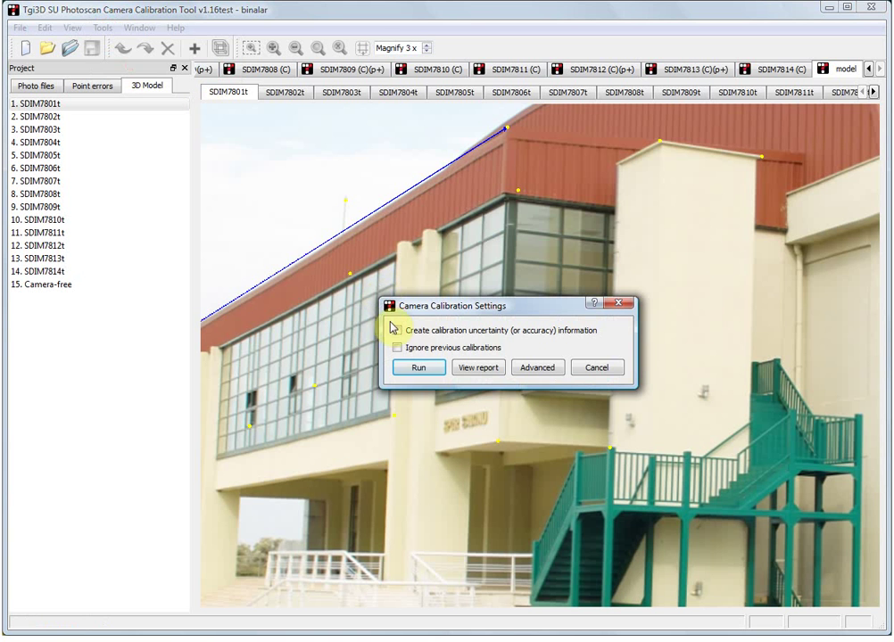
click(397, 331)
click(415, 368)
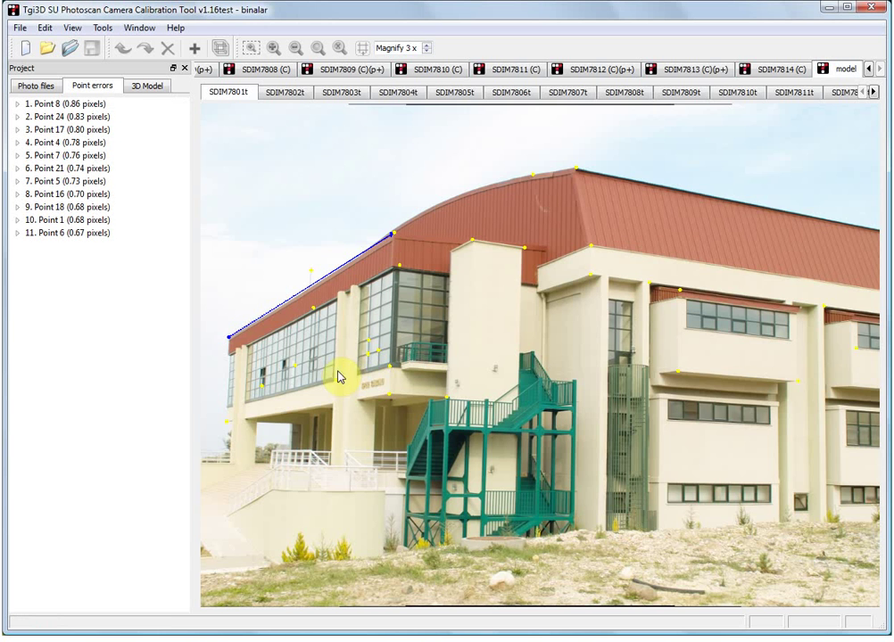
scroll(347, 370, up, 2)
scroll(353, 366, up, 6)
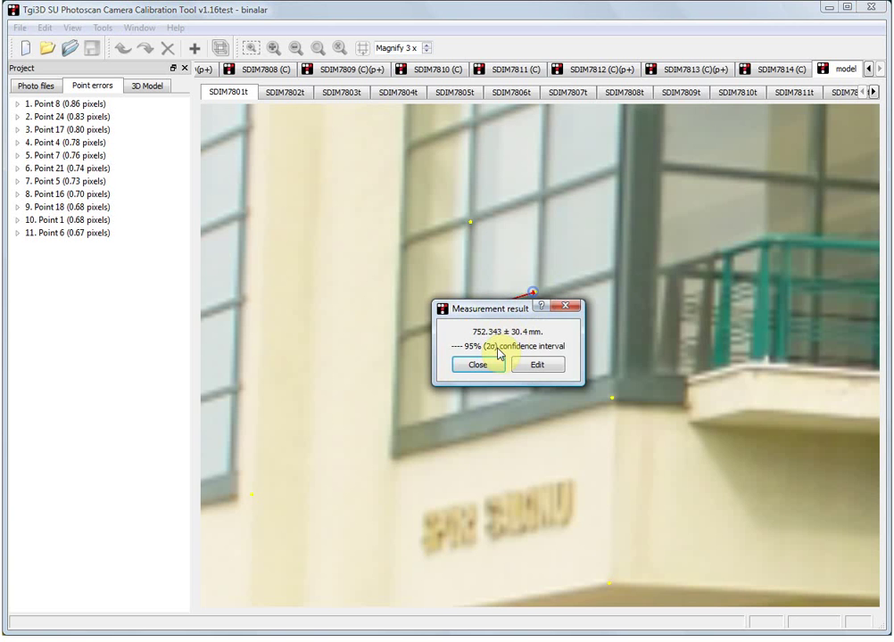
click(579, 306)
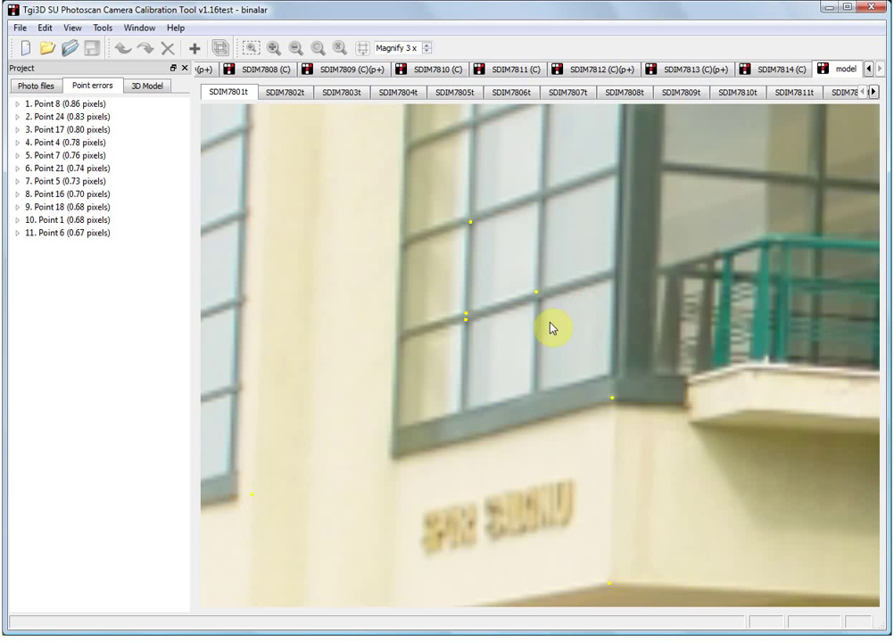
click(536, 293)
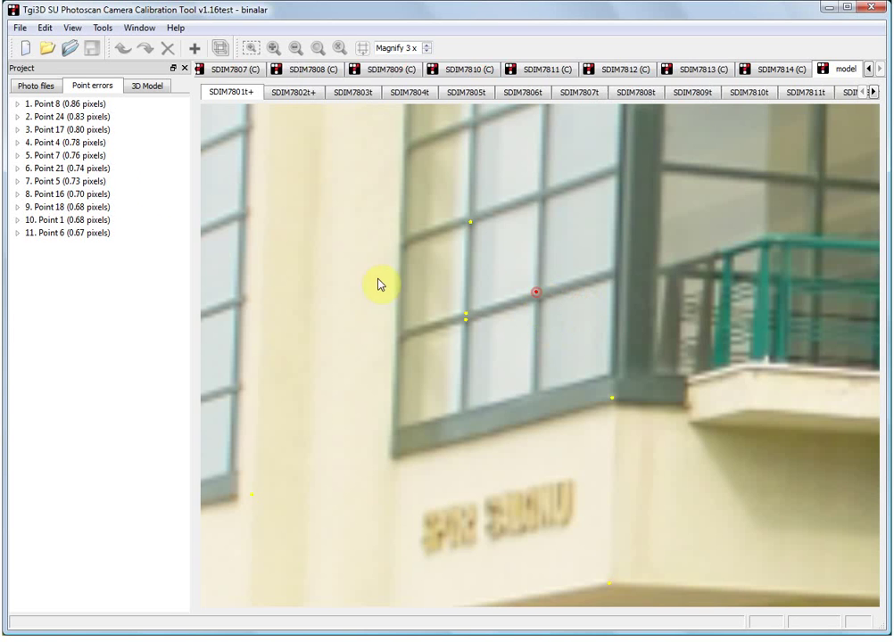
Step: Mark the window mullion crossing as a calibration point in SDIM7802 and SDIM7808
click(49, 86)
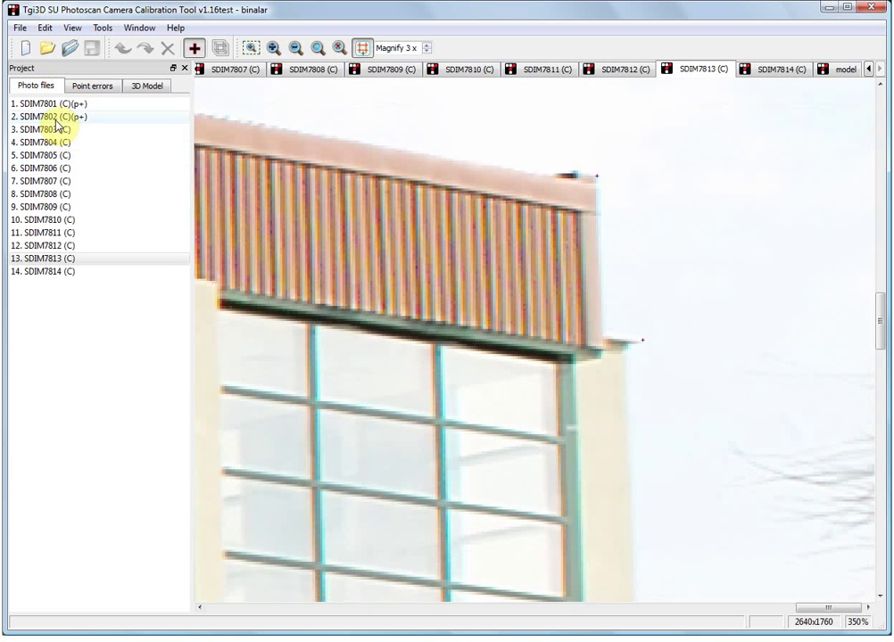
double_click(52, 117)
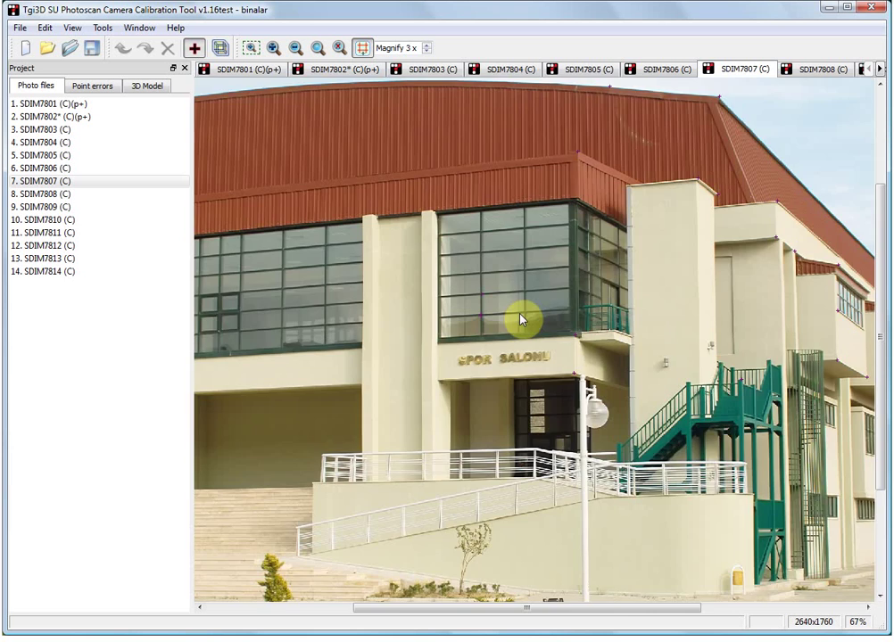
scroll(522, 320, up, 5)
click(505, 333)
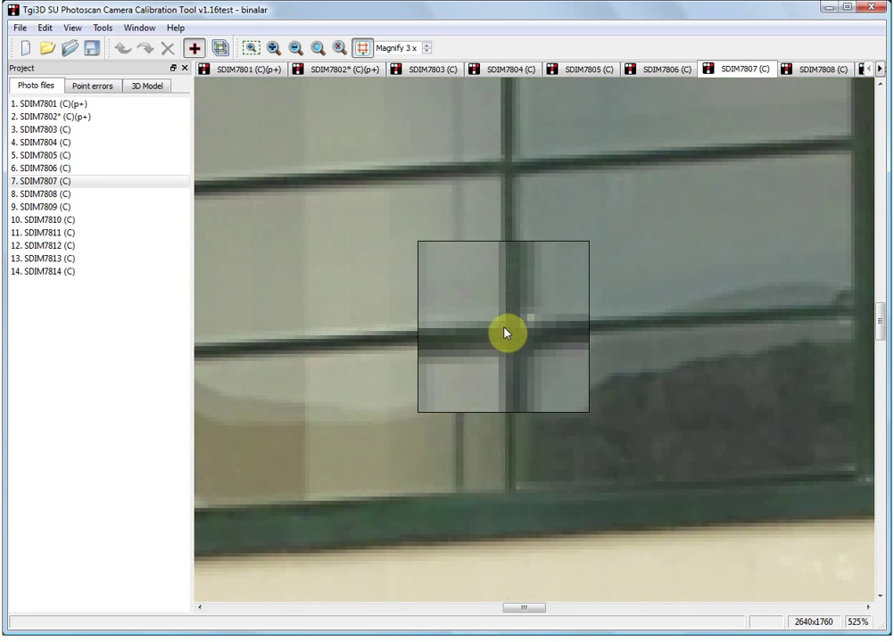
double_click(40, 194)
scroll(794, 350, up, 3)
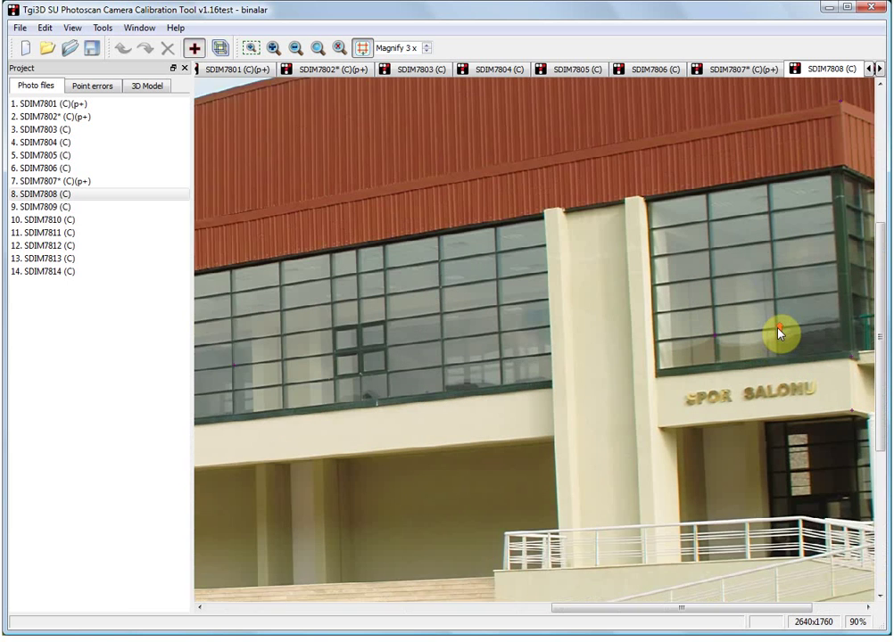
scroll(778, 334, up, 1)
click(774, 337)
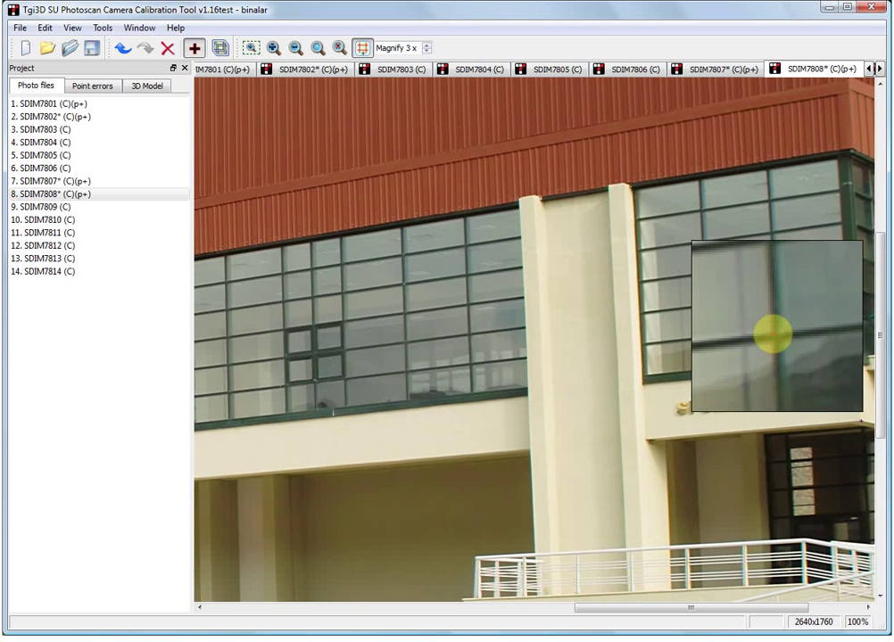
Step: Mark the window-frame corner above SPOR SALONU in SDIM7809
double_click(40, 206)
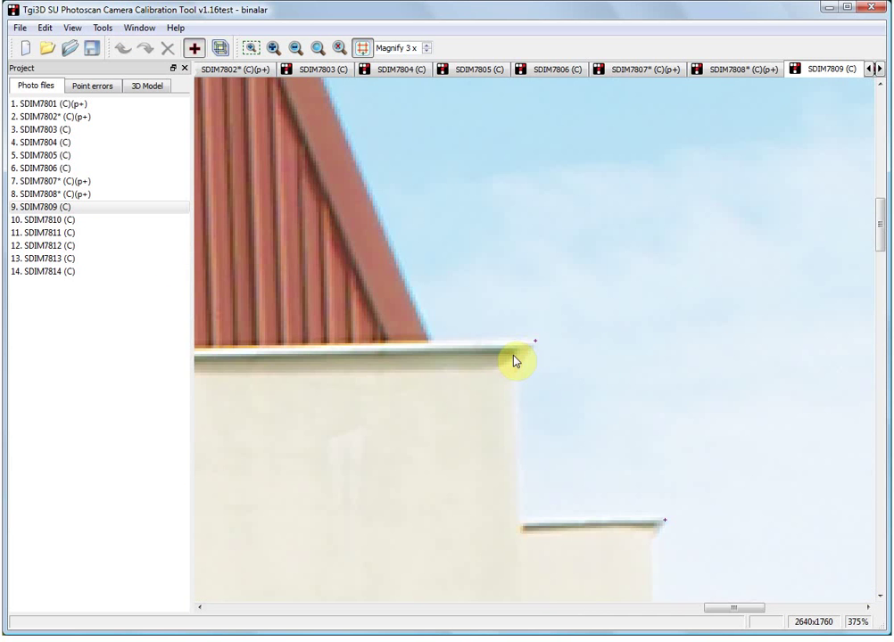
scroll(536, 362, down, 10)
scroll(655, 319, up, 2)
scroll(663, 317, up, 6)
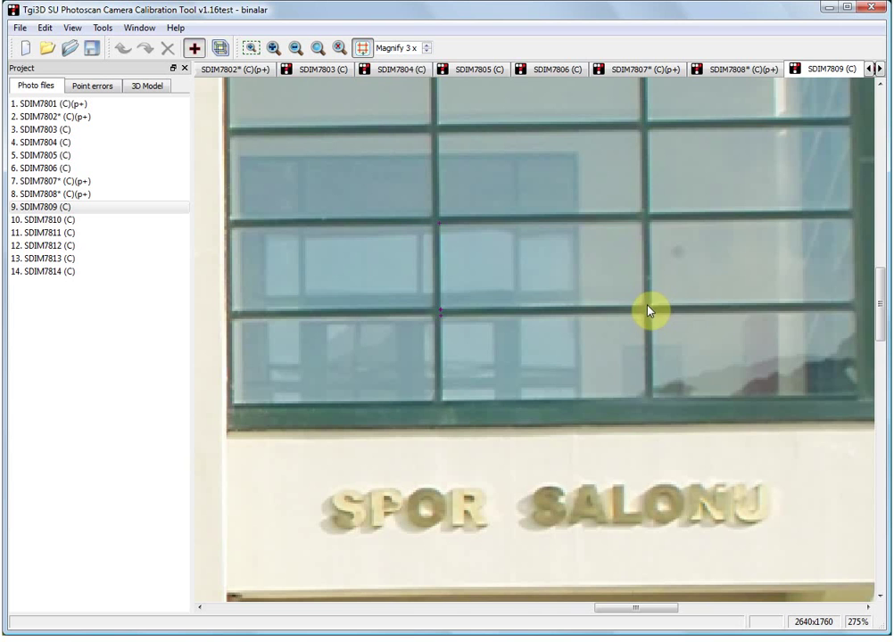
drag(649, 310, 645, 305)
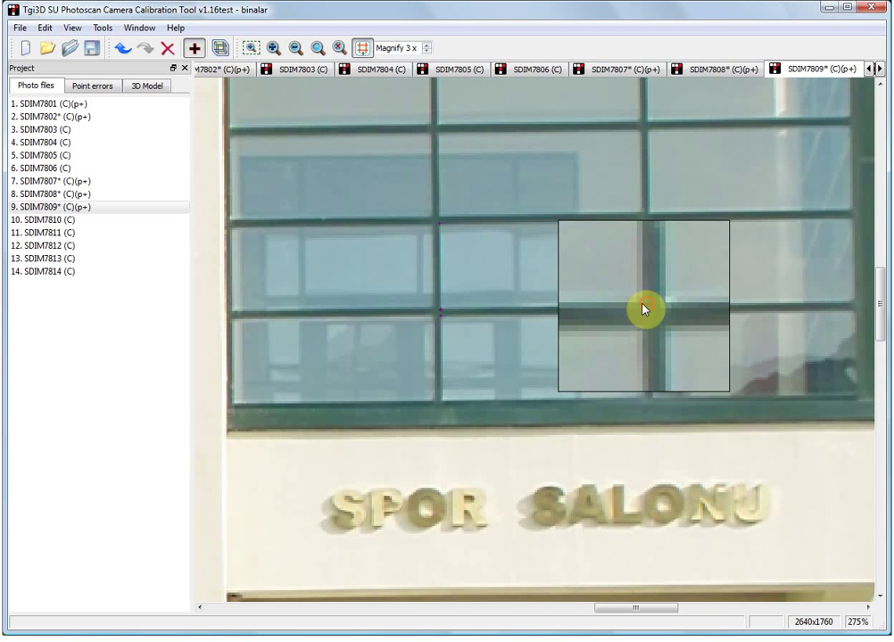
Step: Match the new points across photos and rerun the camera calibration
key(m)
click(361, 349)
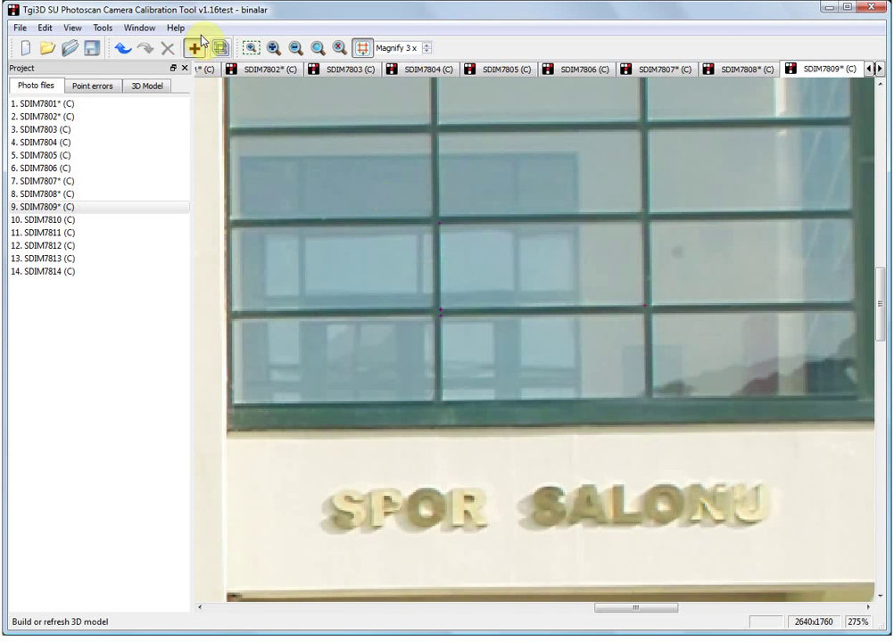
click(103, 28)
click(129, 60)
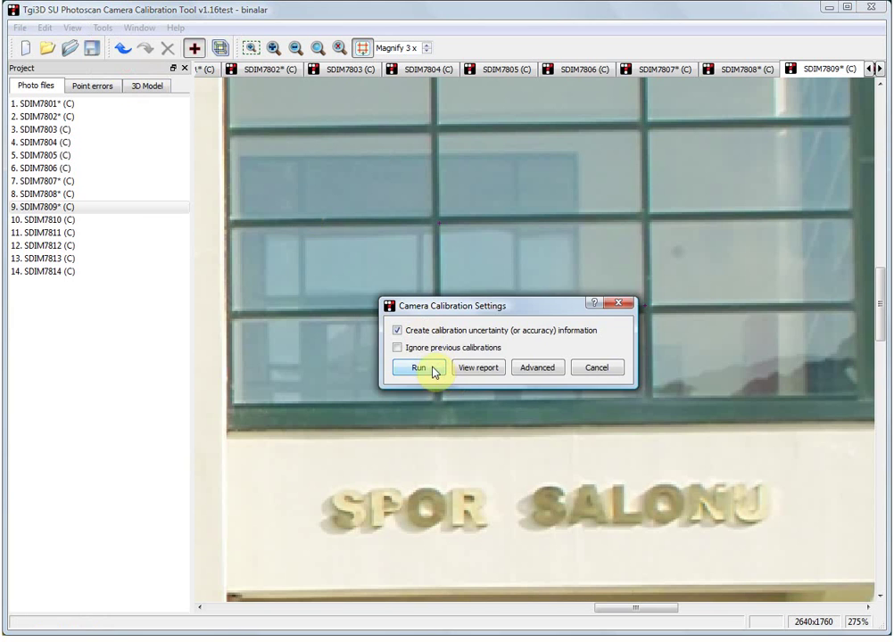
click(434, 370)
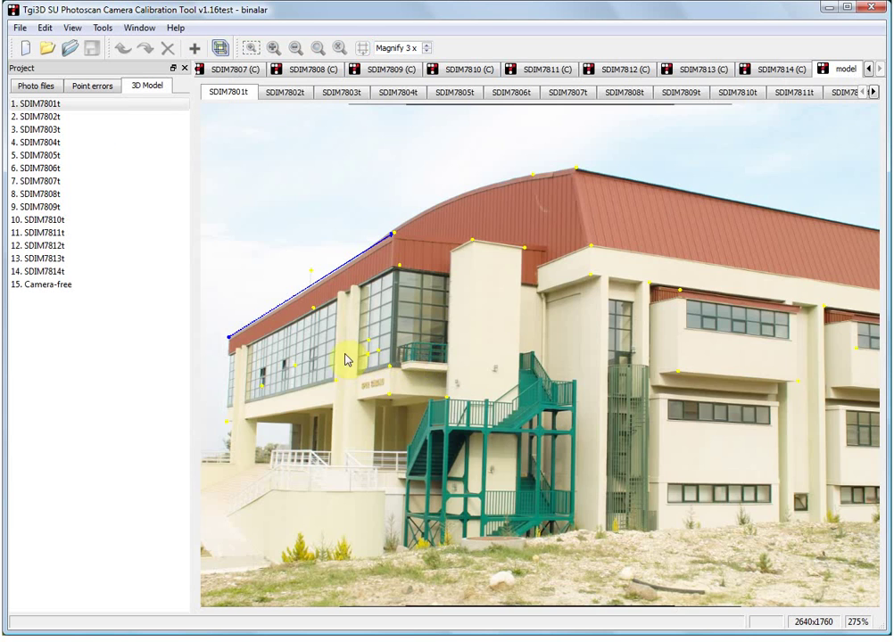
Step: Measure a window pane's width on the 3D model: 742.929 ± 3.24 mm
scroll(360, 355, up, 3)
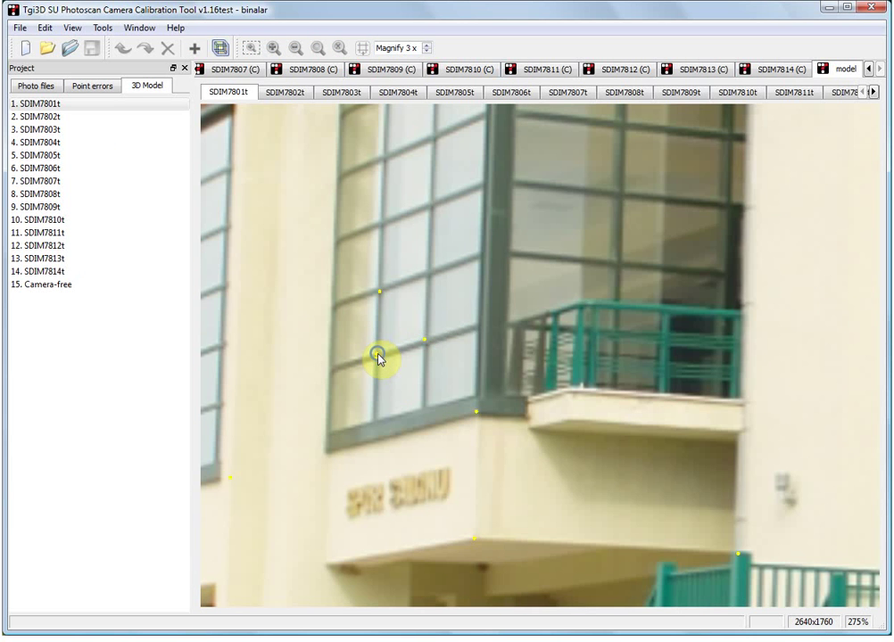
click(378, 357)
click(423, 339)
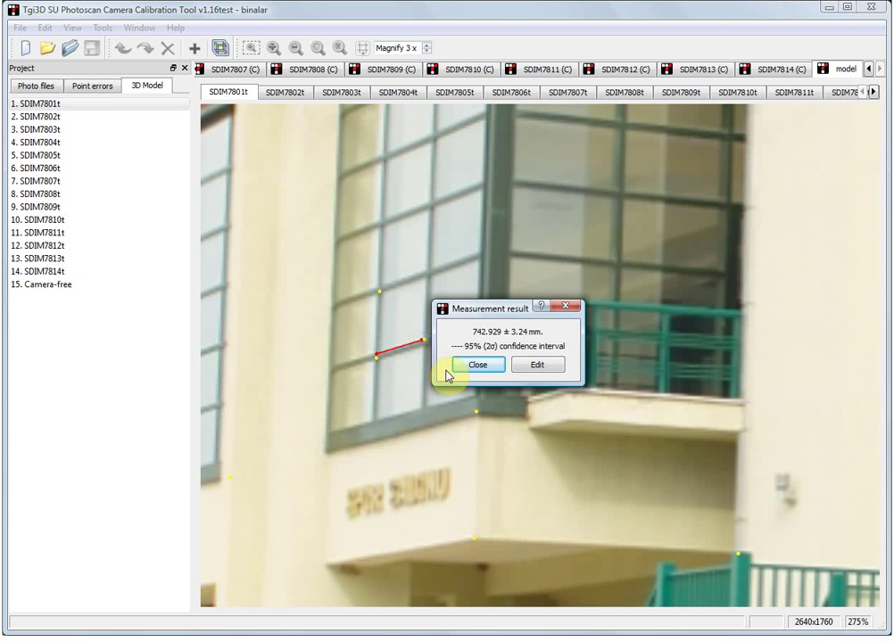
click(475, 365)
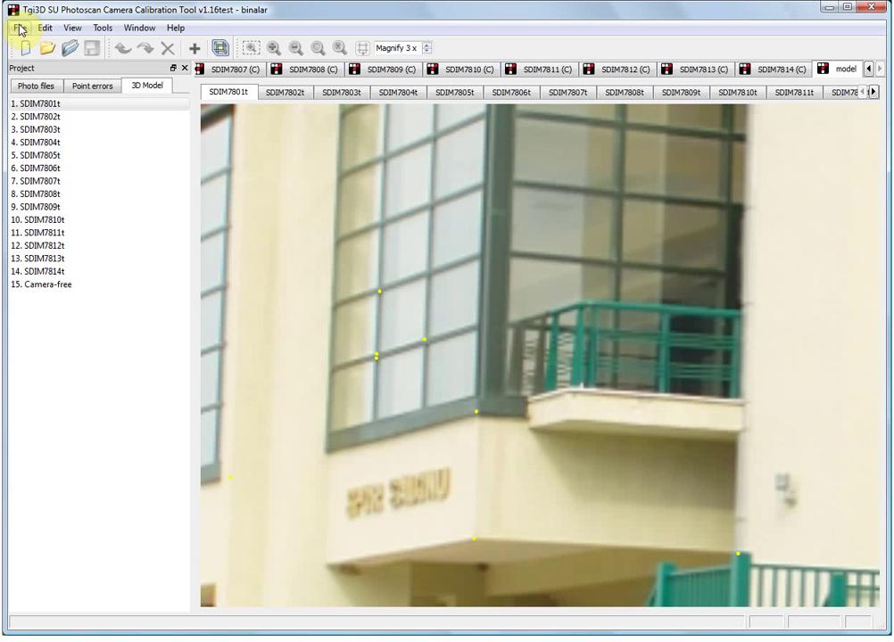
Step: Set the export Output Format to Sketchup
click(102, 27)
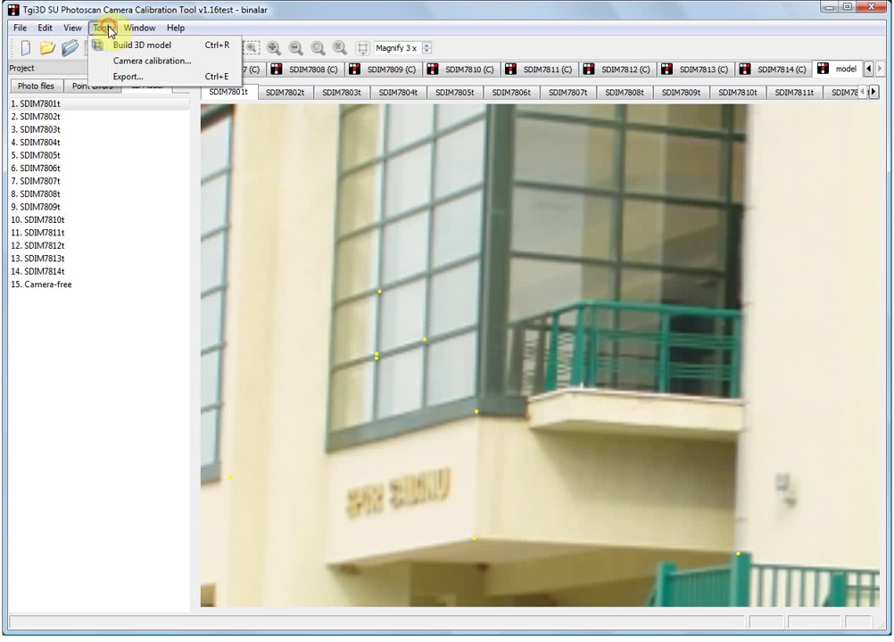
click(121, 78)
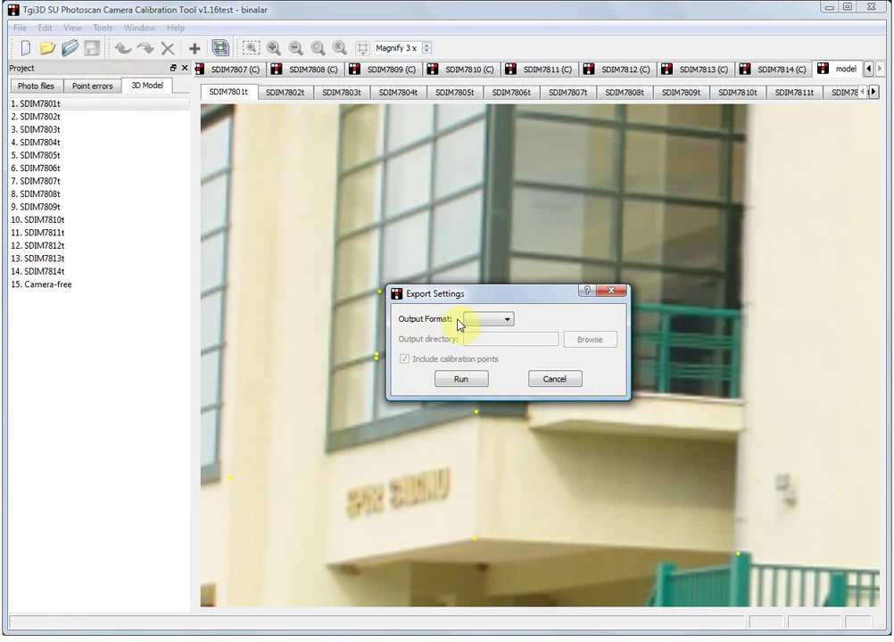
click(507, 321)
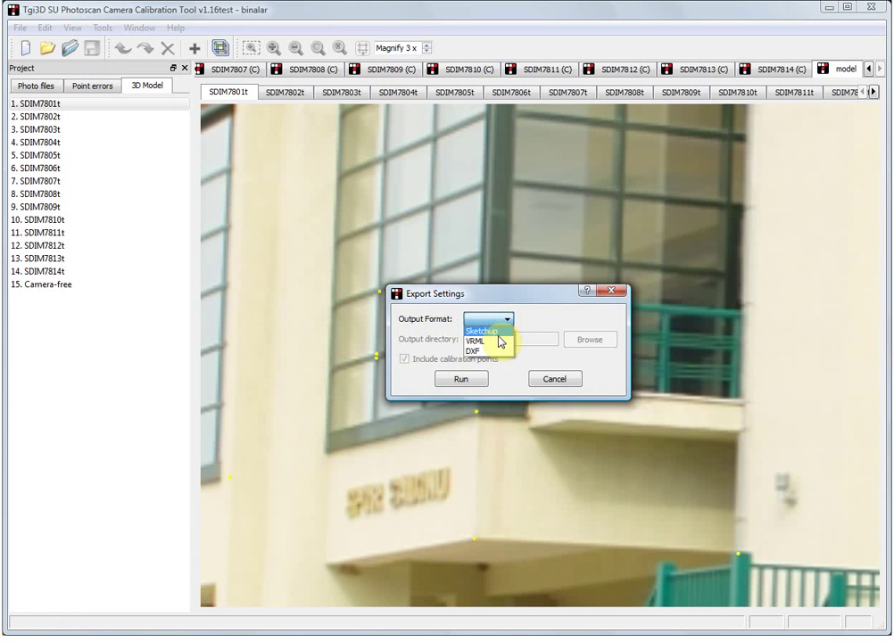
click(498, 333)
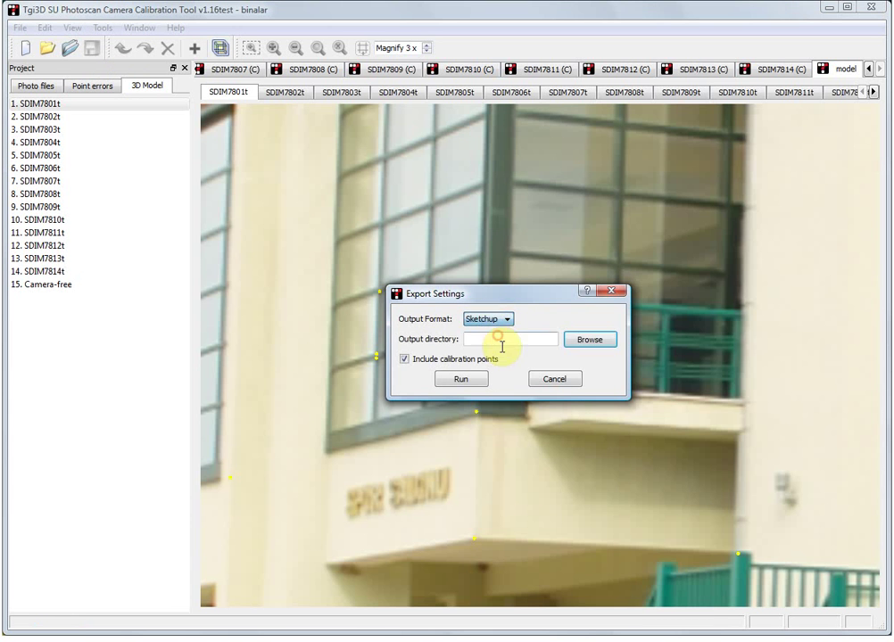
Step: Export to a new gymnasium folder inside binalax
click(587, 342)
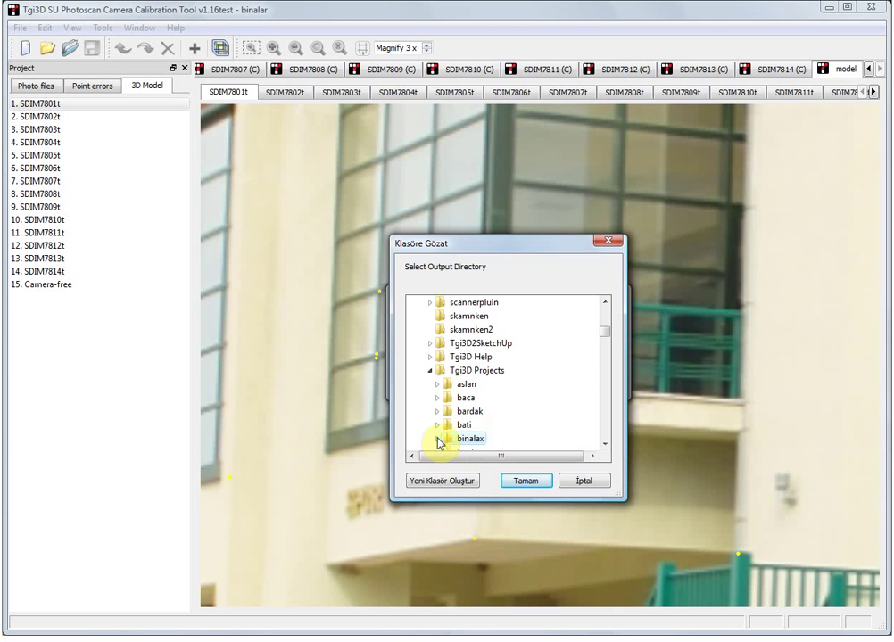
click(437, 440)
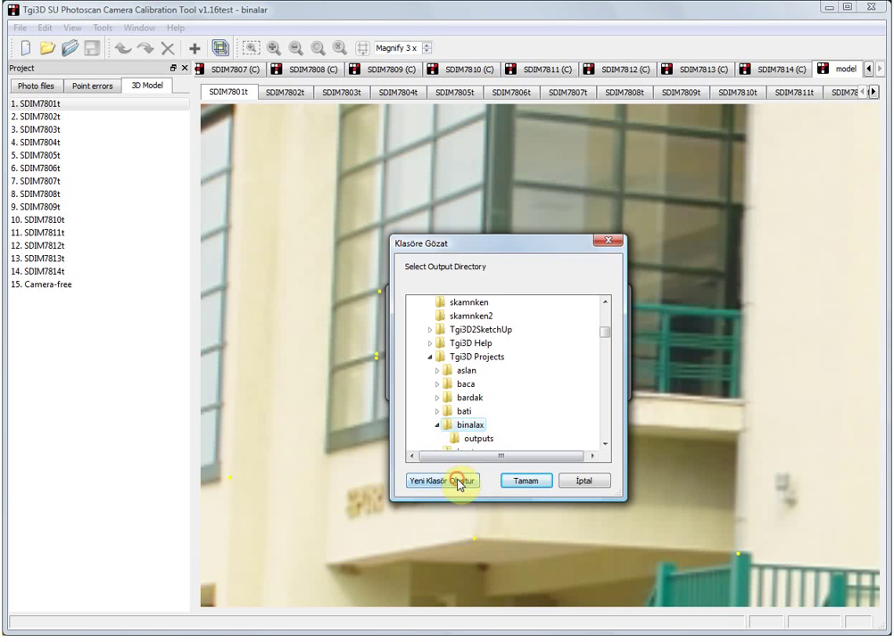
click(460, 483)
text(gymnasium)
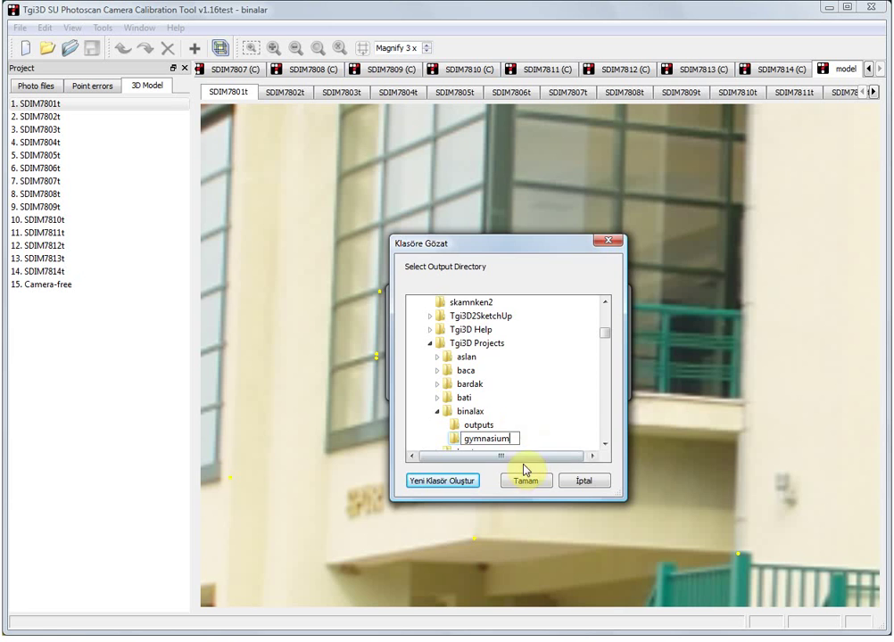
click(524, 483)
click(462, 380)
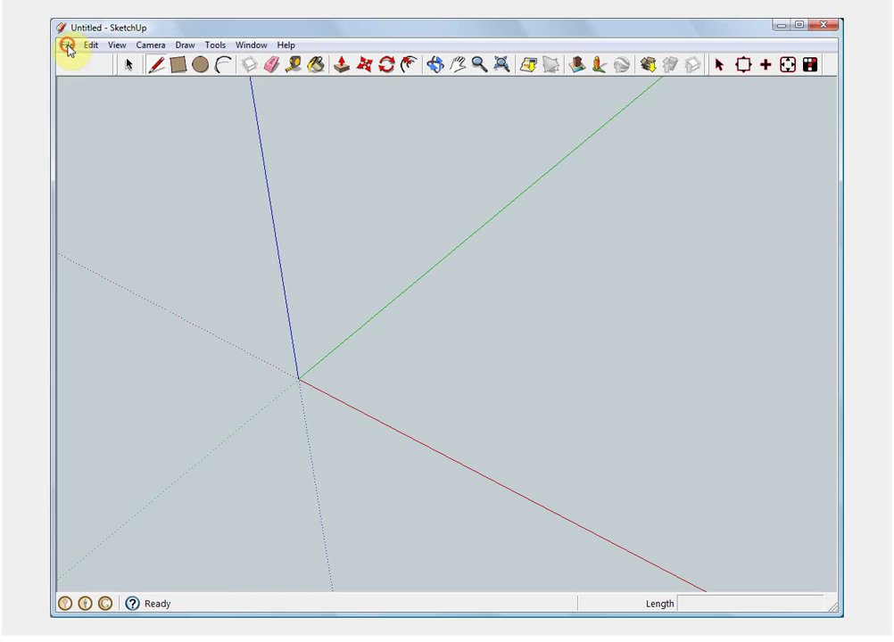
Step: Import the Tgi3D calibration from the gymnasium folder via File > Import Tgi3D Calibration
click(67, 44)
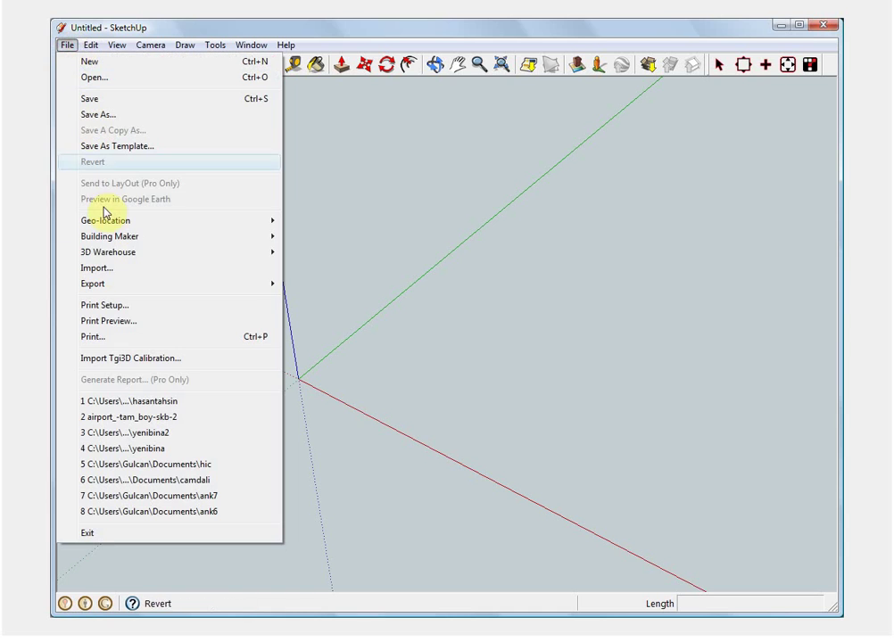
click(120, 357)
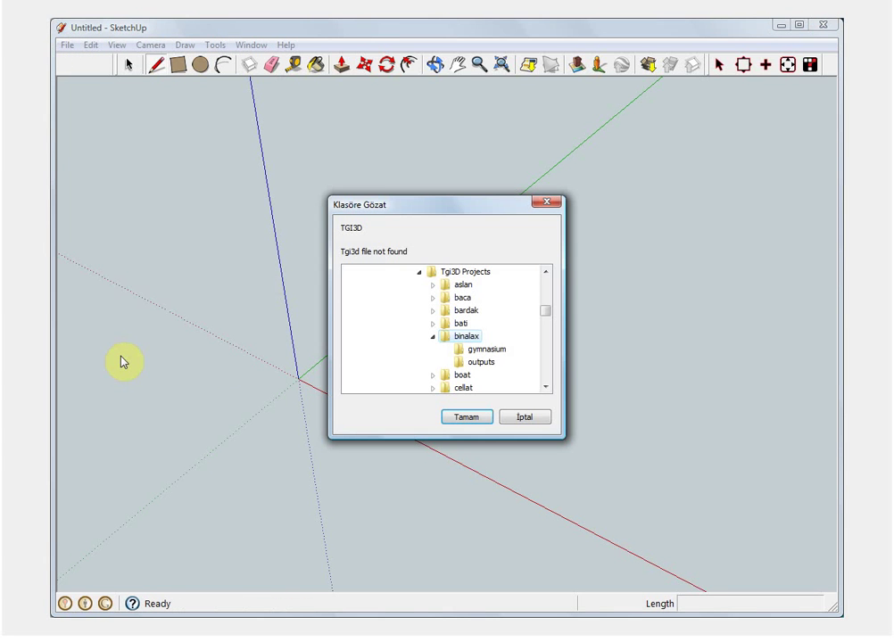
click(493, 349)
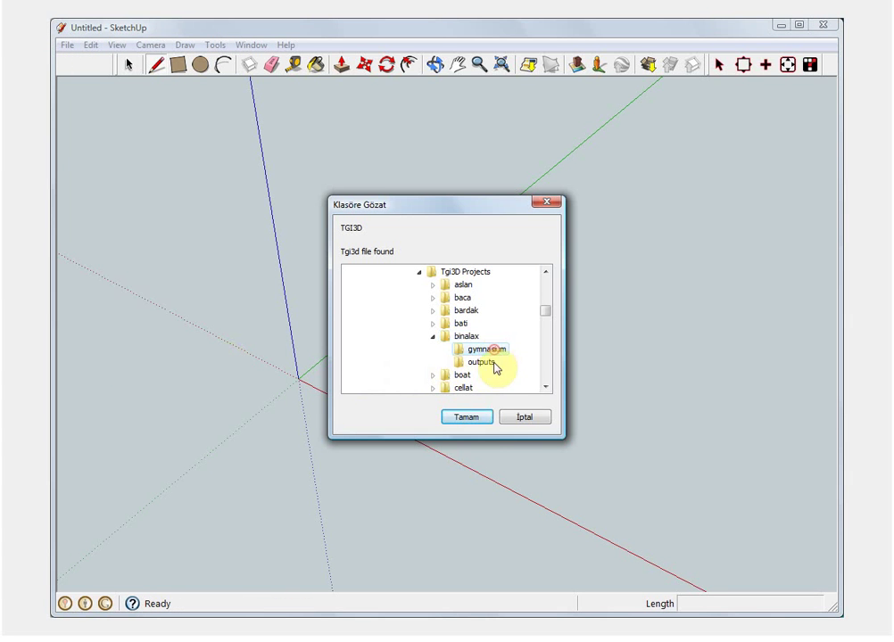
click(472, 418)
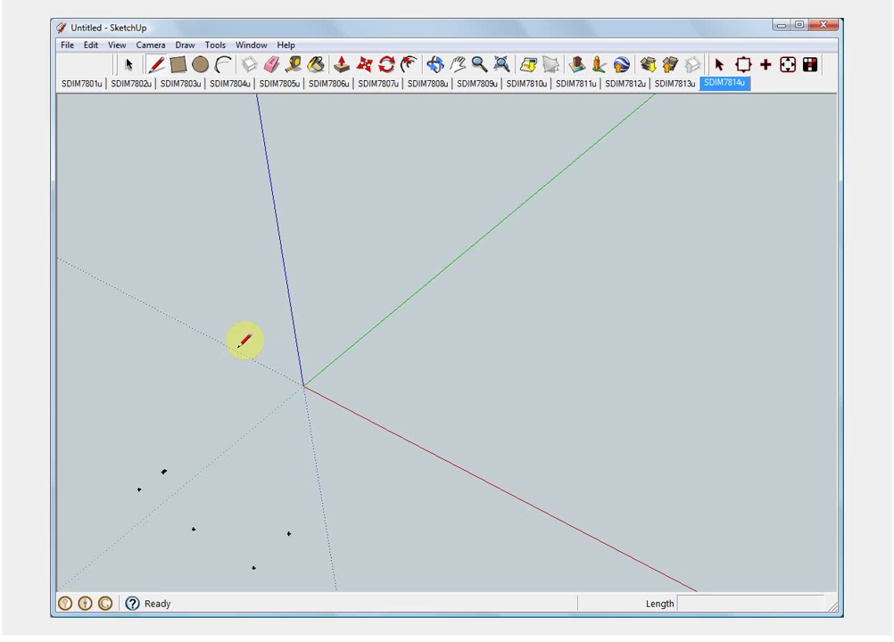
Step: Show the SDIM7802u matched photo, activate the Line tool, and zoom in on the staircase handrail
click(89, 85)
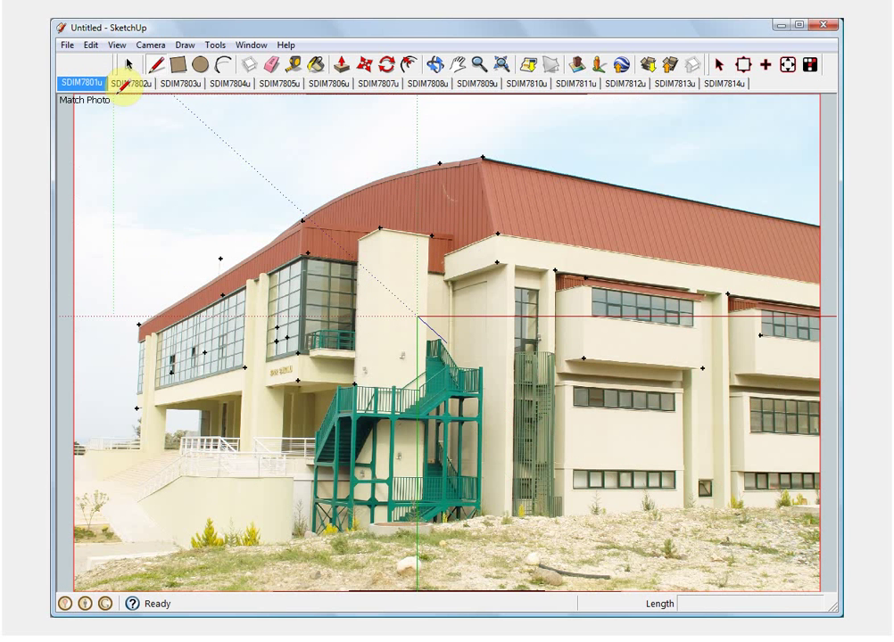
click(134, 84)
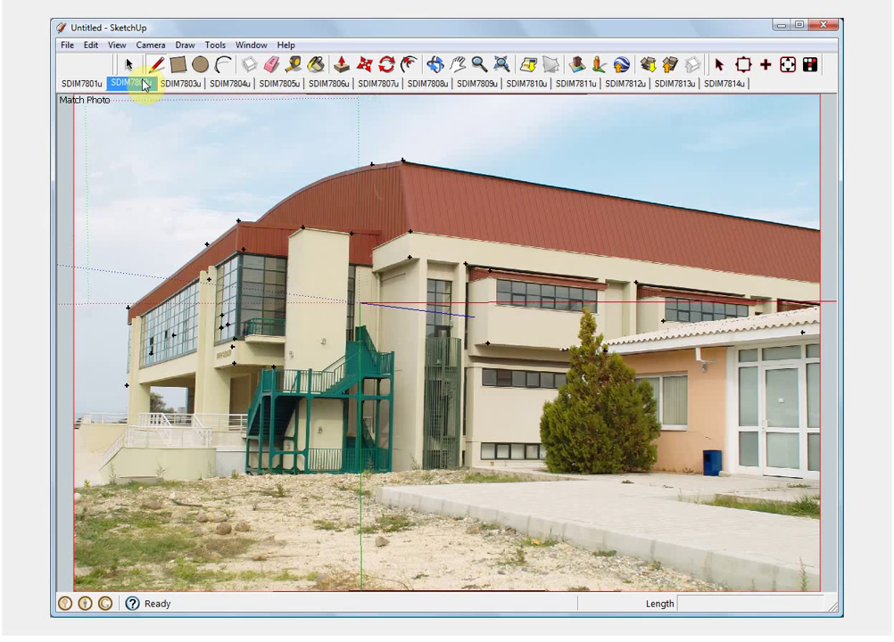
key(l)
scroll(286, 367, up, 6)
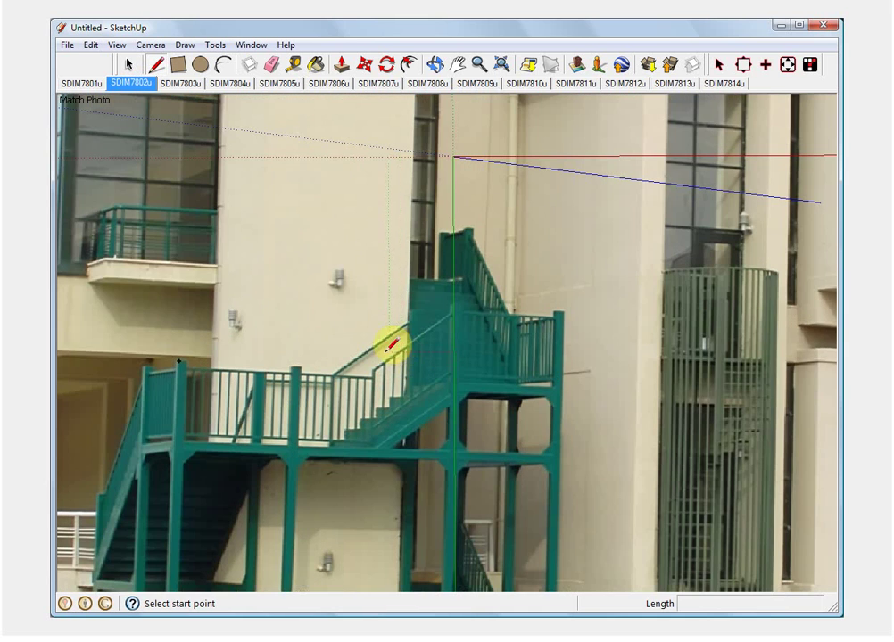
scroll(369, 368, up, 3)
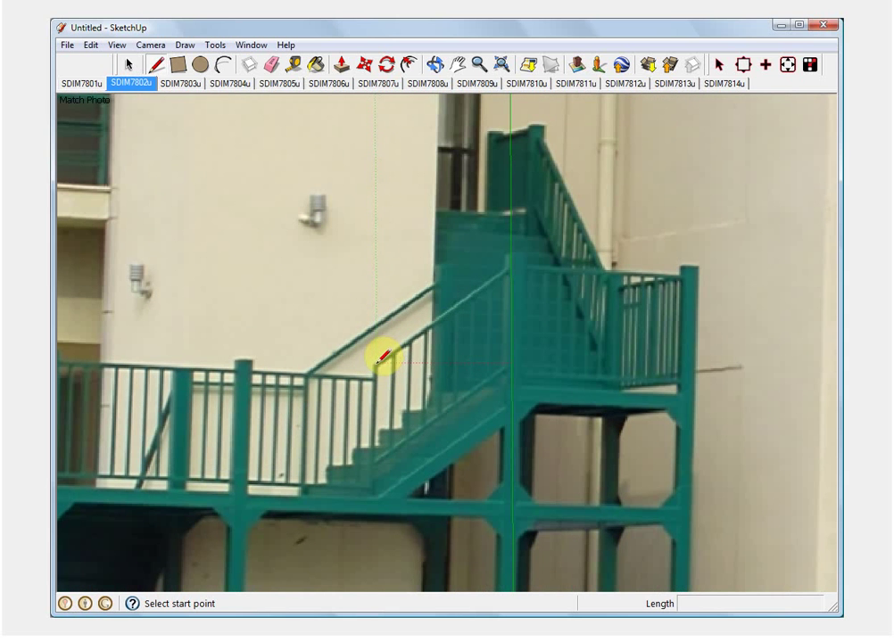
Step: Draw the handrail edge from the rail to where it meets the post
click(377, 364)
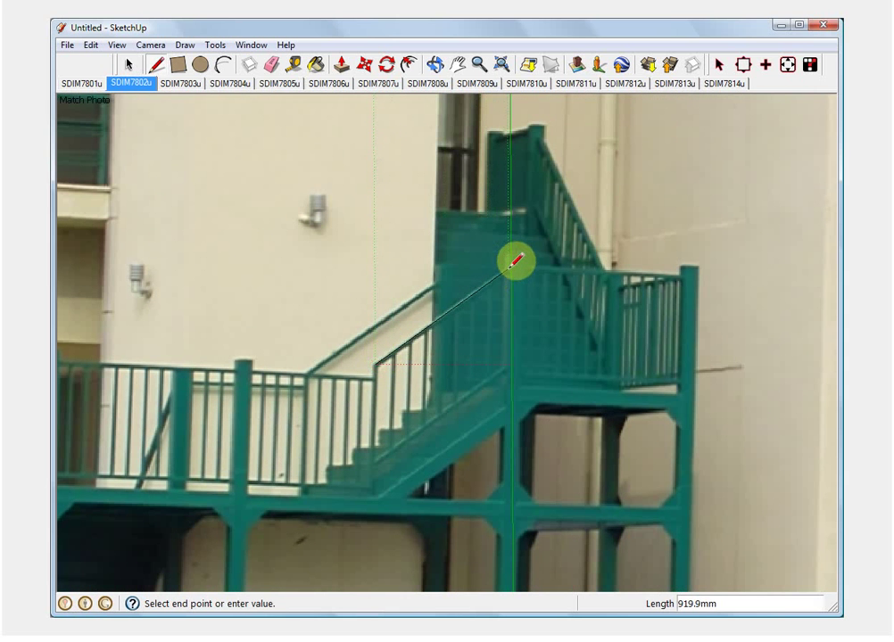
click(508, 266)
click(746, 63)
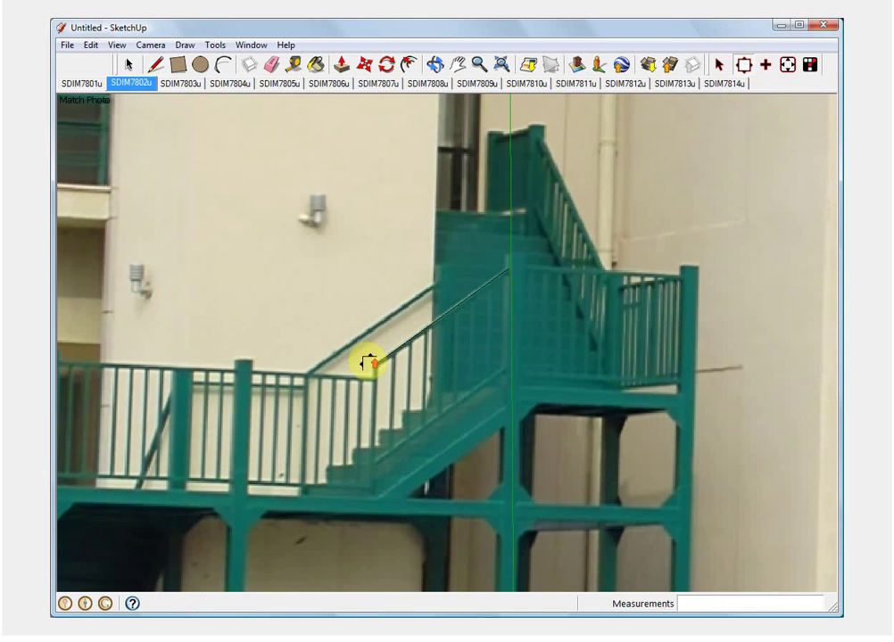
scroll(379, 371, up, 5)
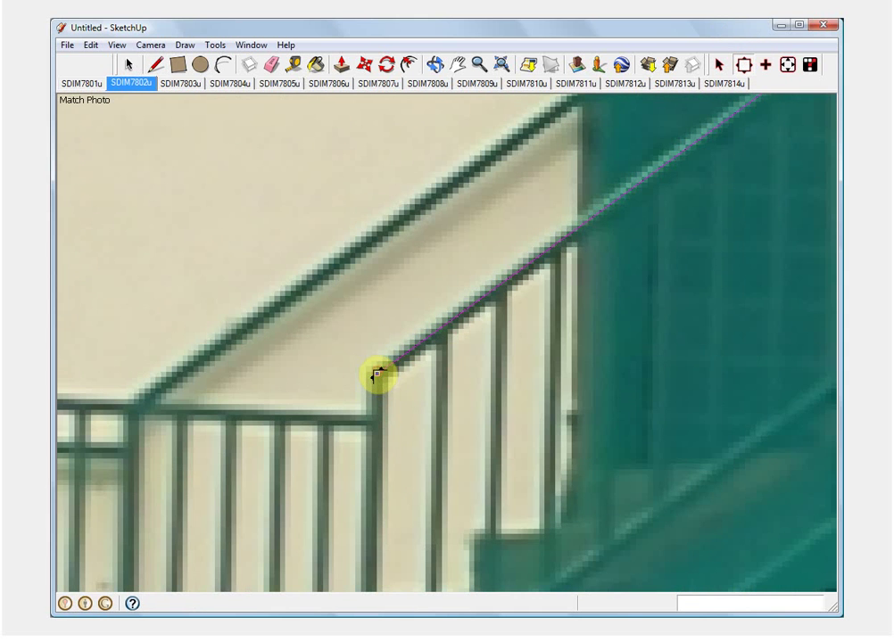
scroll(319, 455, down, 3)
scroll(527, 284, up, 6)
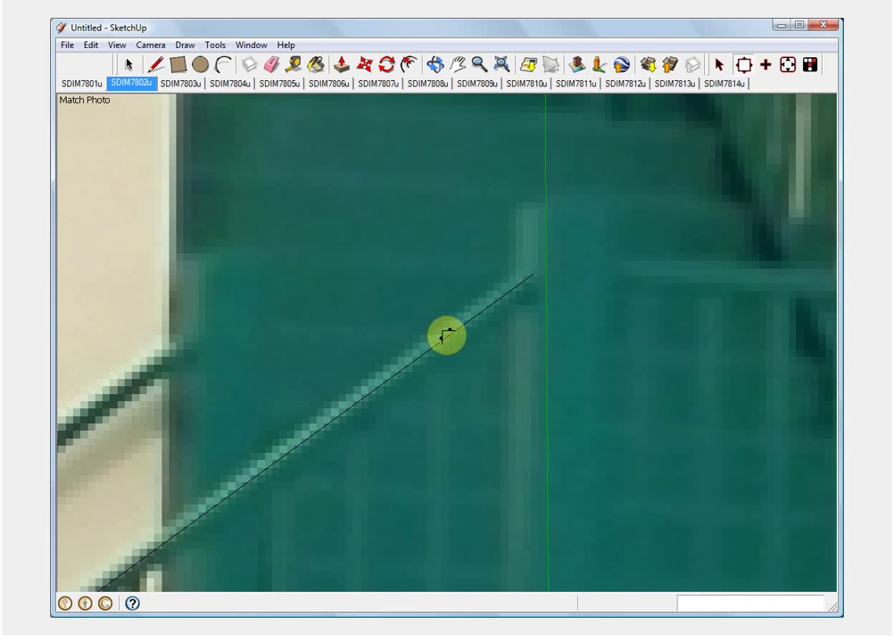
Step: Lock the handrail edge's vertices and bring up photo SDIM7801u zoomed on the staircase
right_click(448, 338)
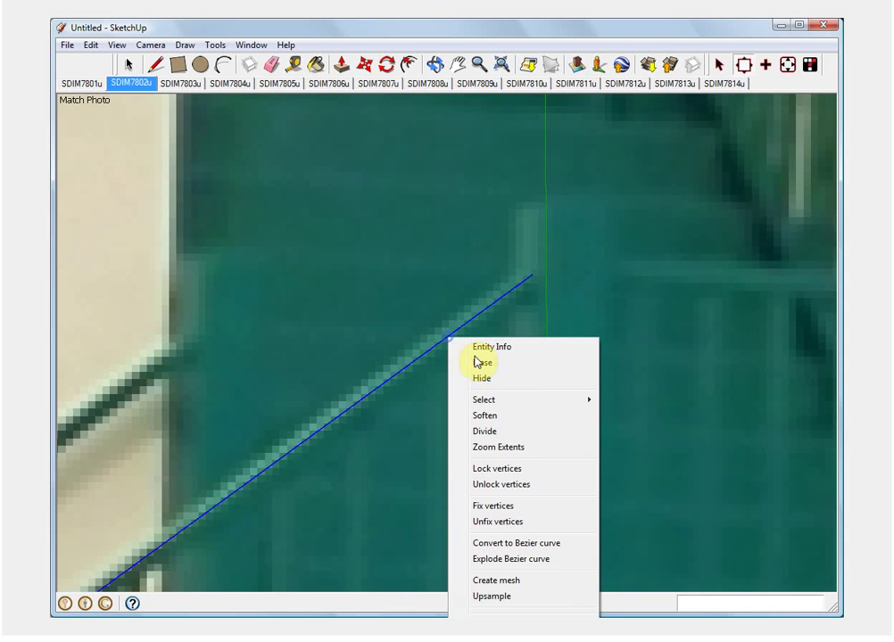
click(517, 471)
click(87, 84)
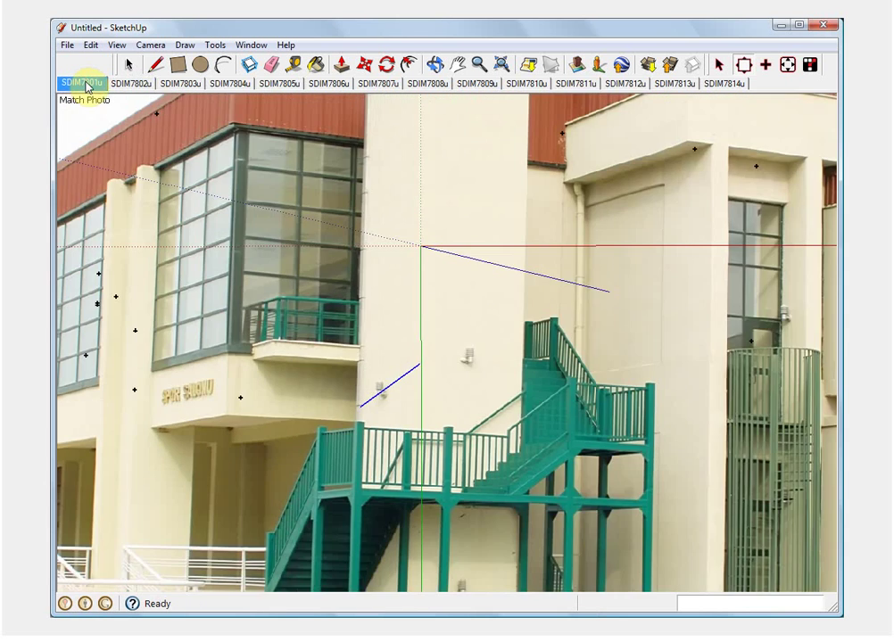
scroll(398, 339, down, 5)
scroll(410, 379, up, 6)
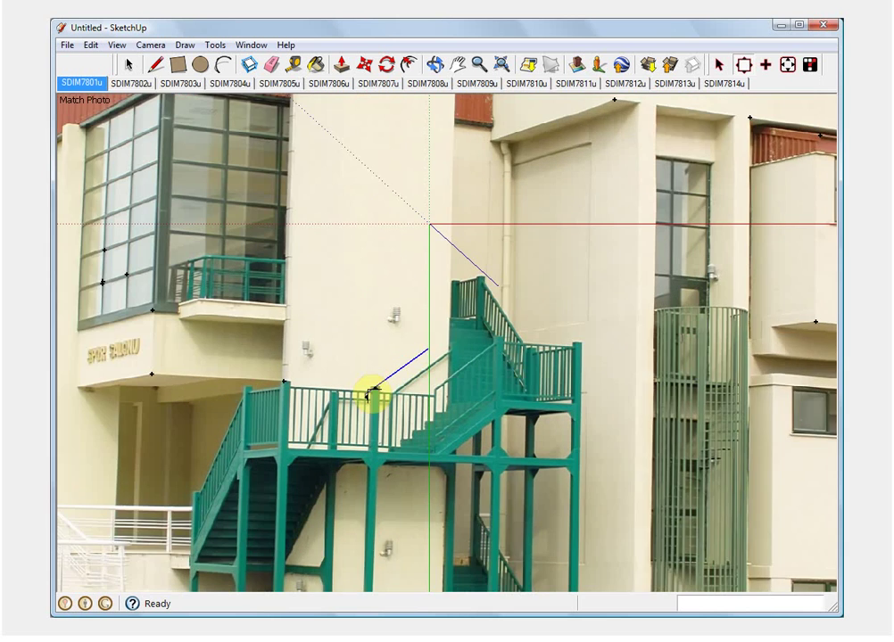
scroll(368, 393, up, 2)
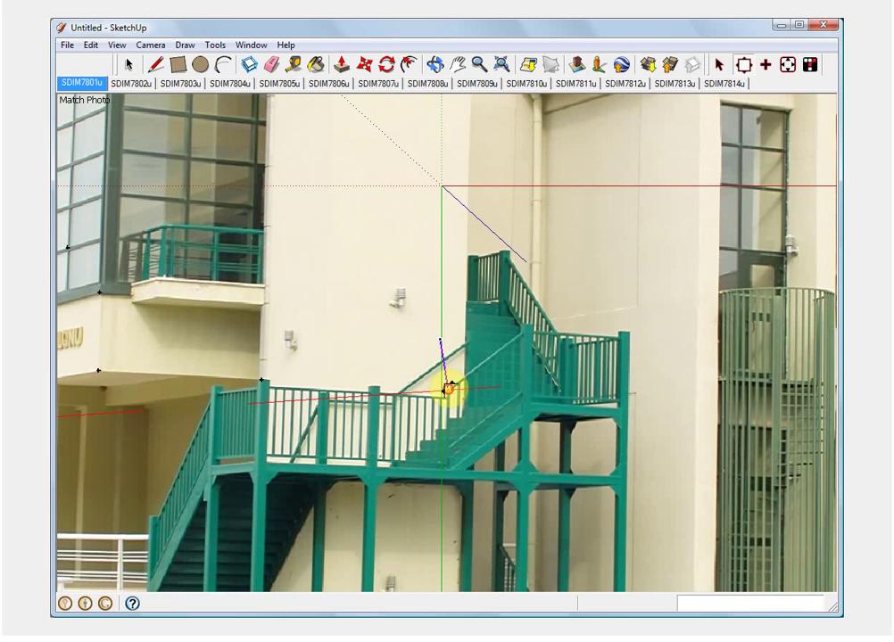
scroll(447, 320, up, 4)
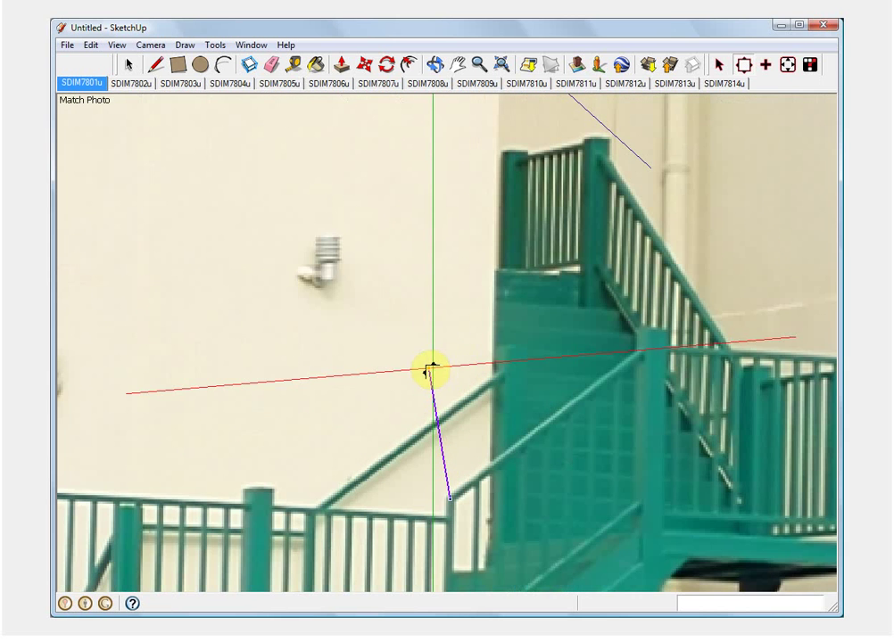
Step: Snap the handrail edge's far end onto the post, then inspect it in photo SDIM7809u
click(643, 355)
click(467, 84)
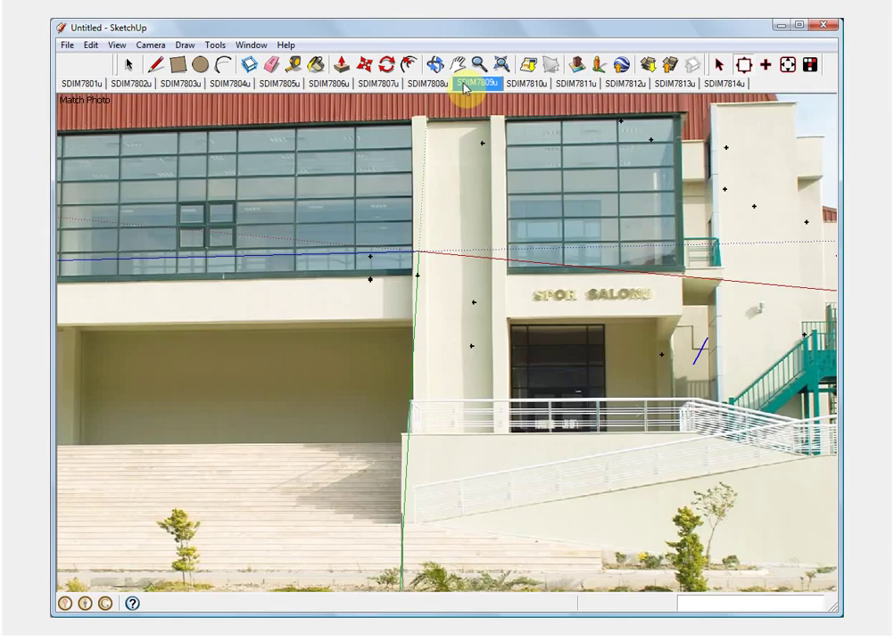
scroll(679, 295, up, 5)
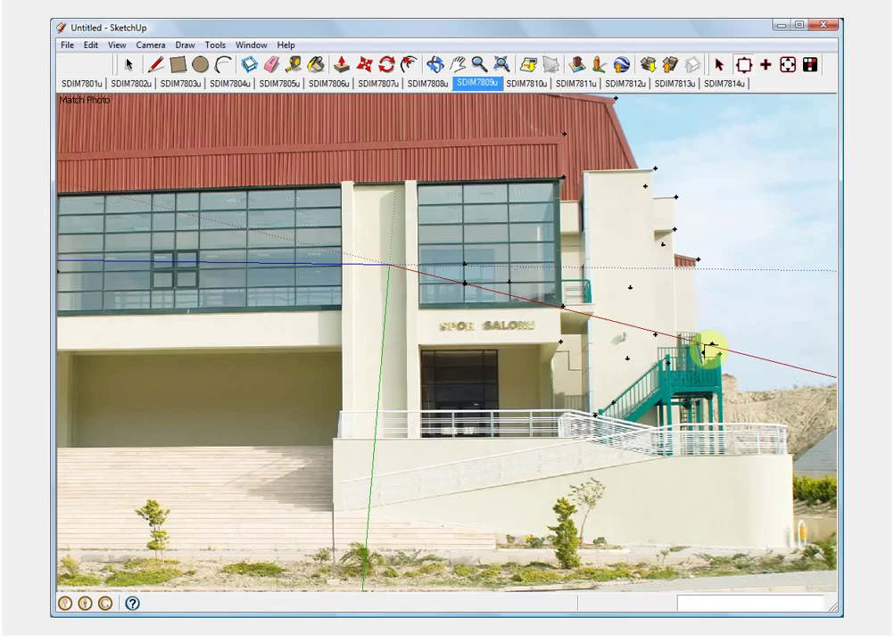
scroll(712, 350, up, 4)
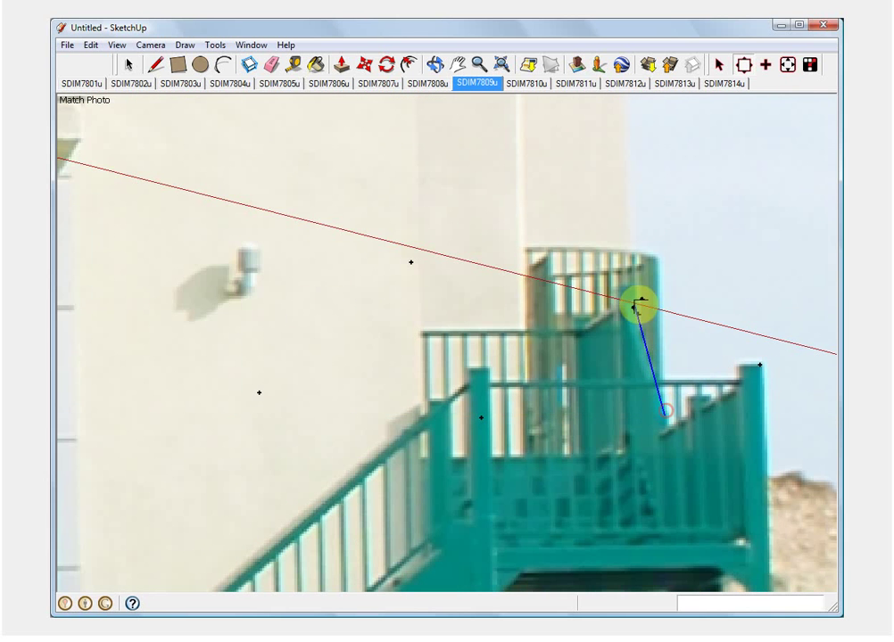
scroll(644, 337, down, 8)
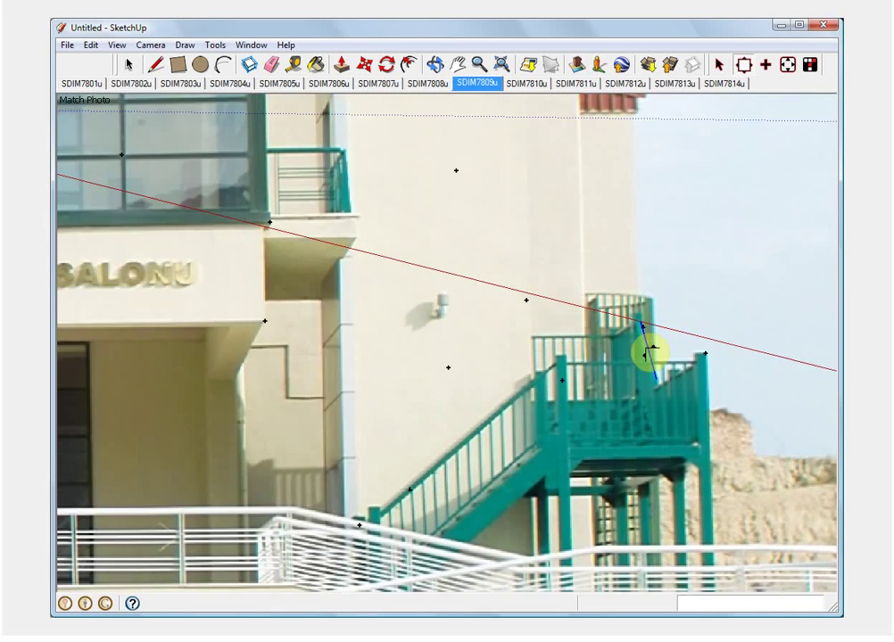
scroll(648, 347, down, 6)
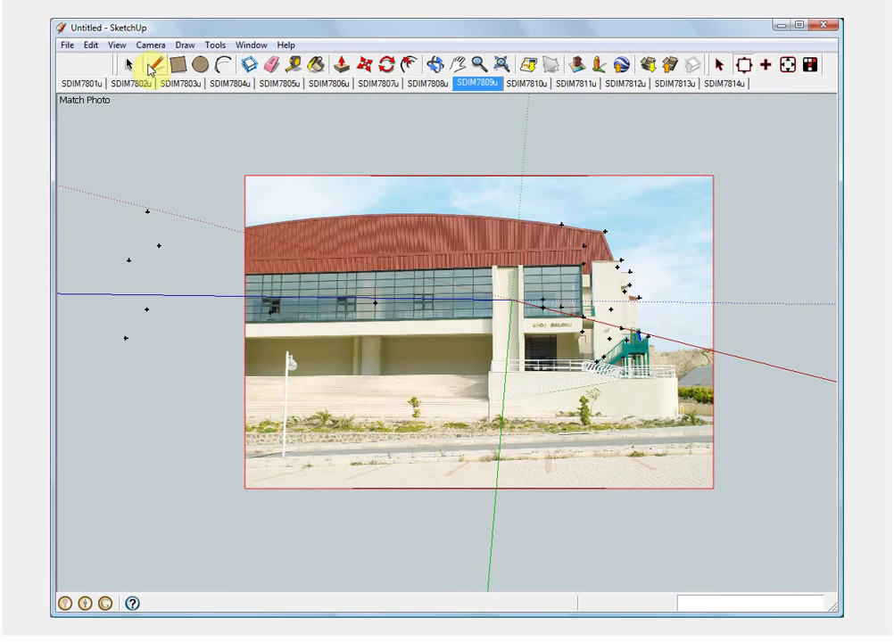
Step: Draw a straight line along the red roof's top edge to its left end in SDIM7809u
click(152, 66)
scroll(571, 225, up, 6)
click(542, 233)
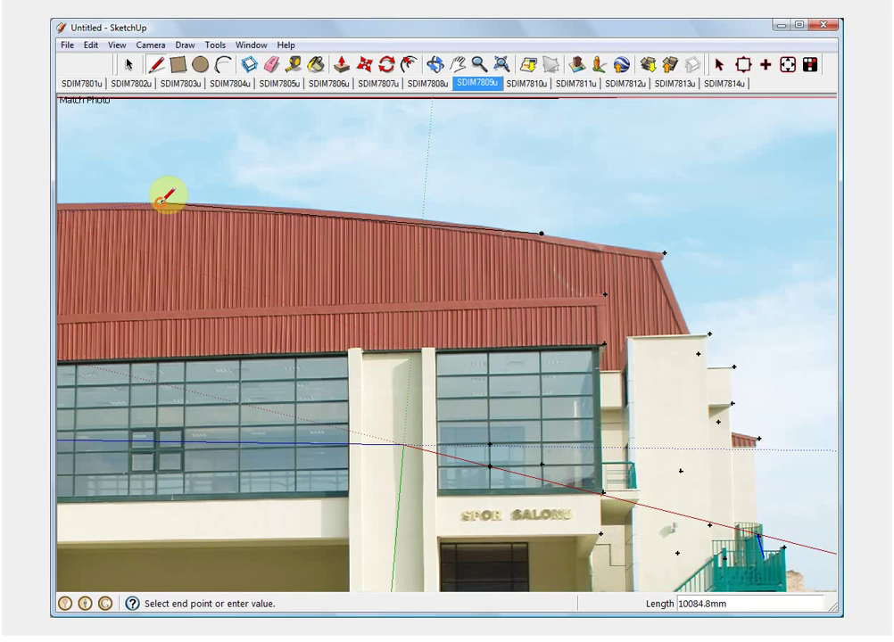
click(162, 202)
Step: Lock the roof edge's vertices with the Tgi3D tool
click(744, 65)
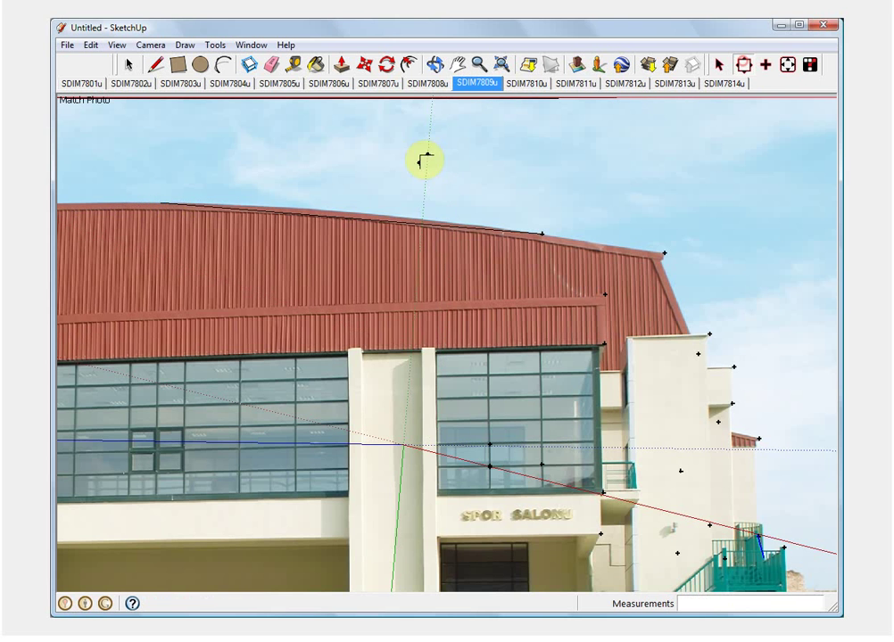
scroll(170, 200, up, 5)
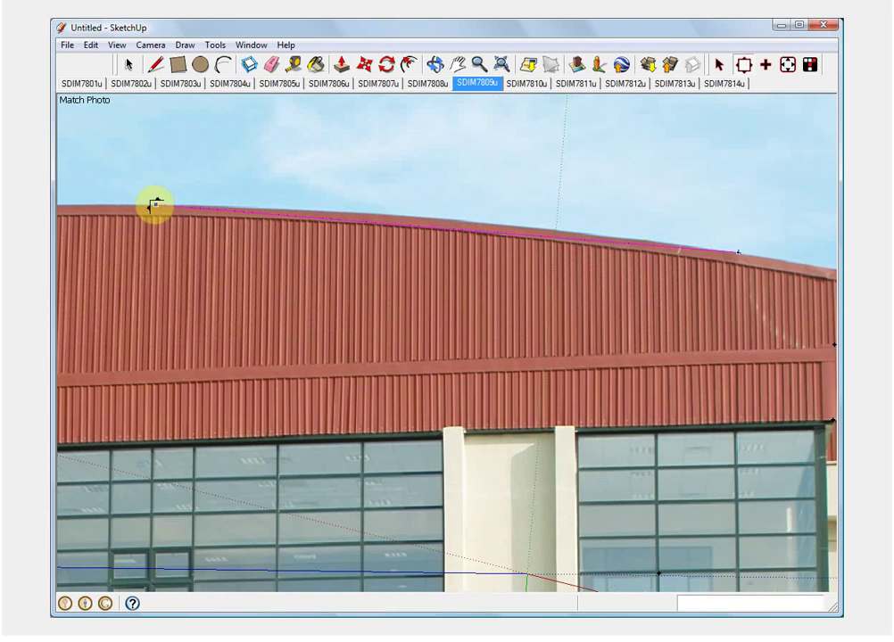
click(155, 204)
right_click(216, 211)
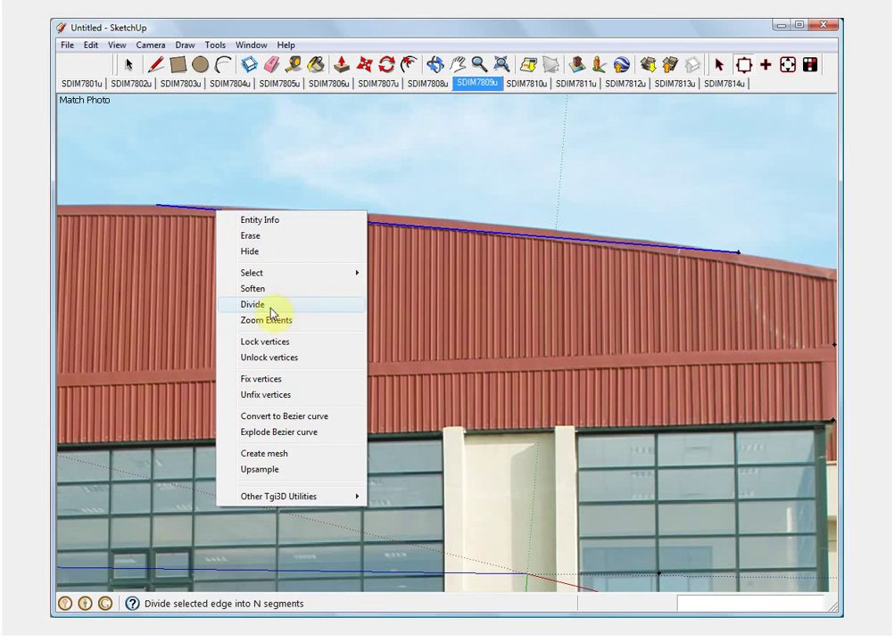
click(255, 342)
Step: In SDIM7802u, drag the roof edge's end and middle onto the arched roofline to curve it
click(131, 83)
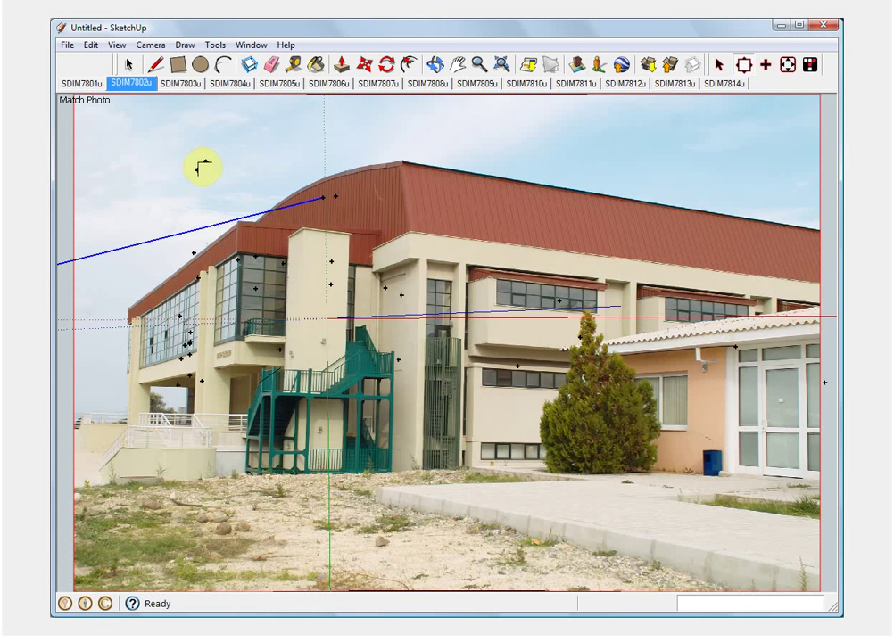
scroll(169, 223, down, 4)
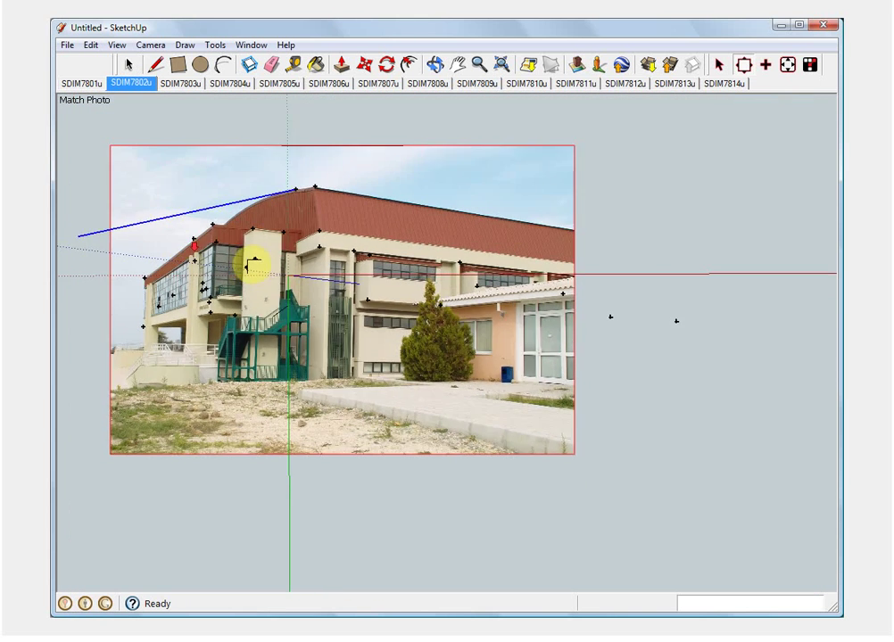
scroll(145, 245, down, 2)
scroll(131, 243, up, 4)
drag(122, 242, 308, 224)
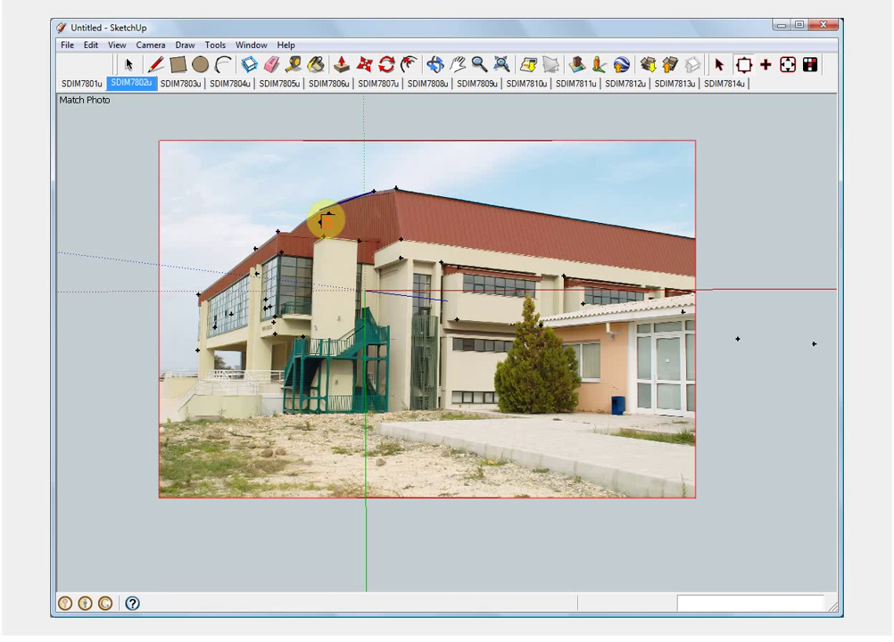
scroll(326, 219, up, 6)
scroll(339, 217, up, 3)
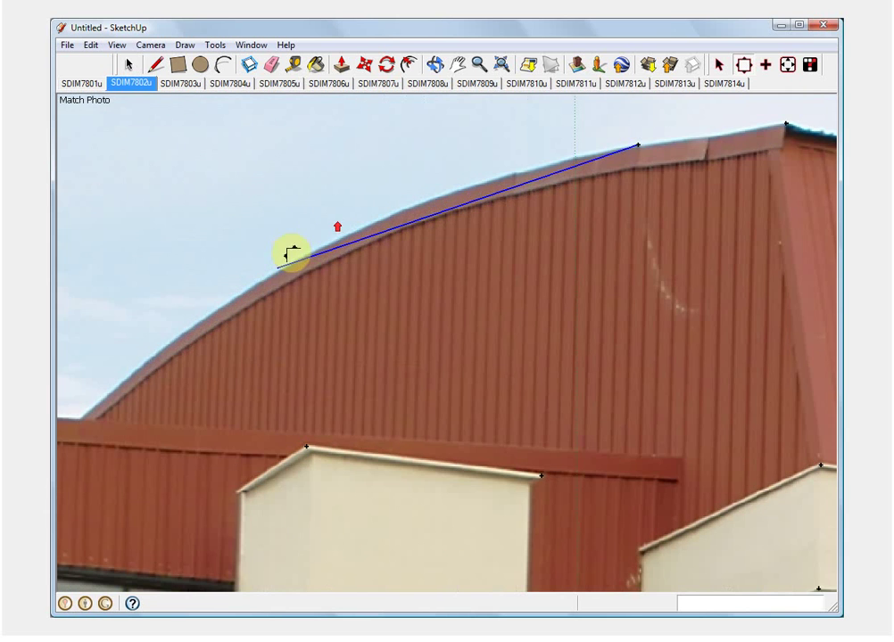
drag(282, 263, 287, 268)
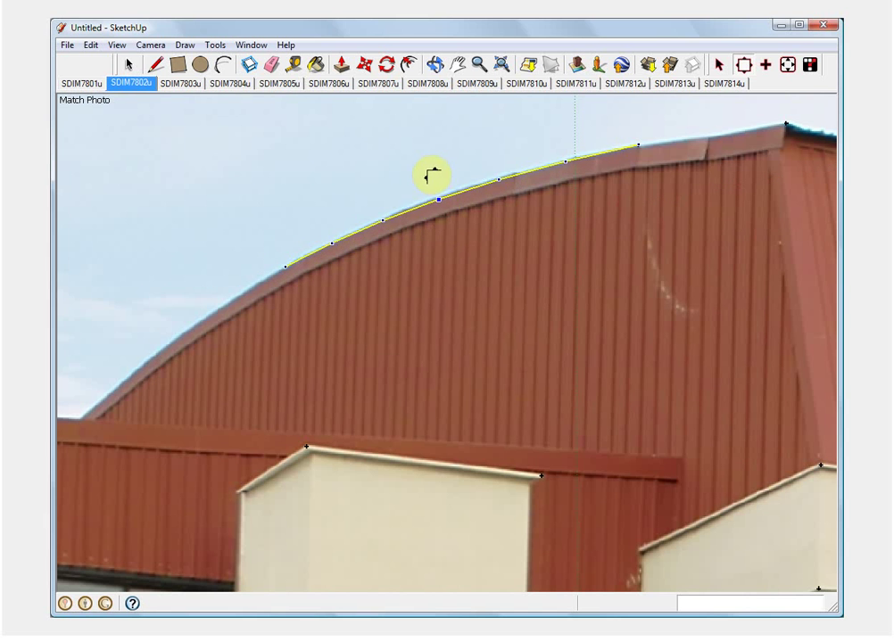
drag(432, 175, 428, 171)
right_click(436, 197)
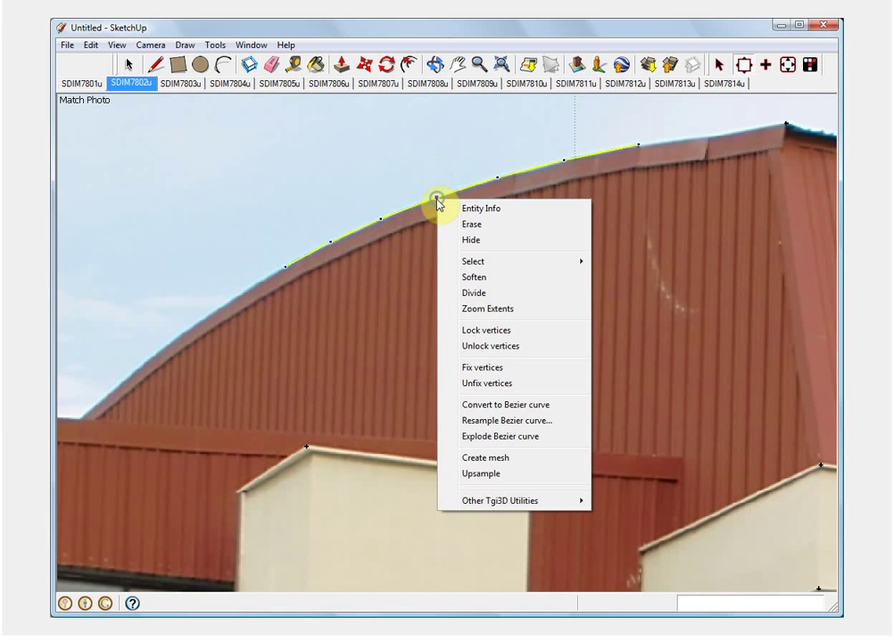